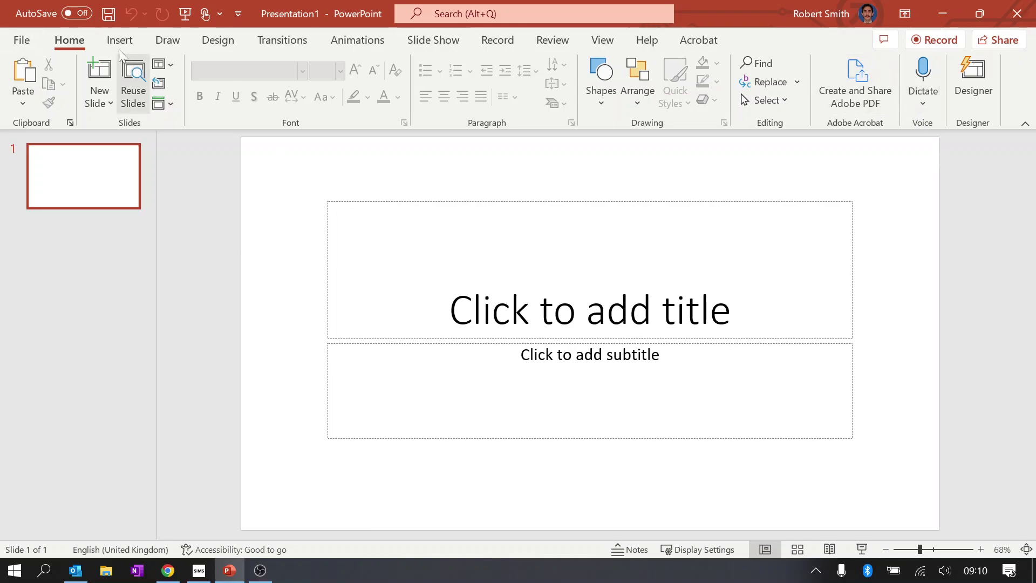
Step: Save the blank presentation as a .pptx in the school OneDrive Documents folder, named after the teacher
left_click(15, 38)
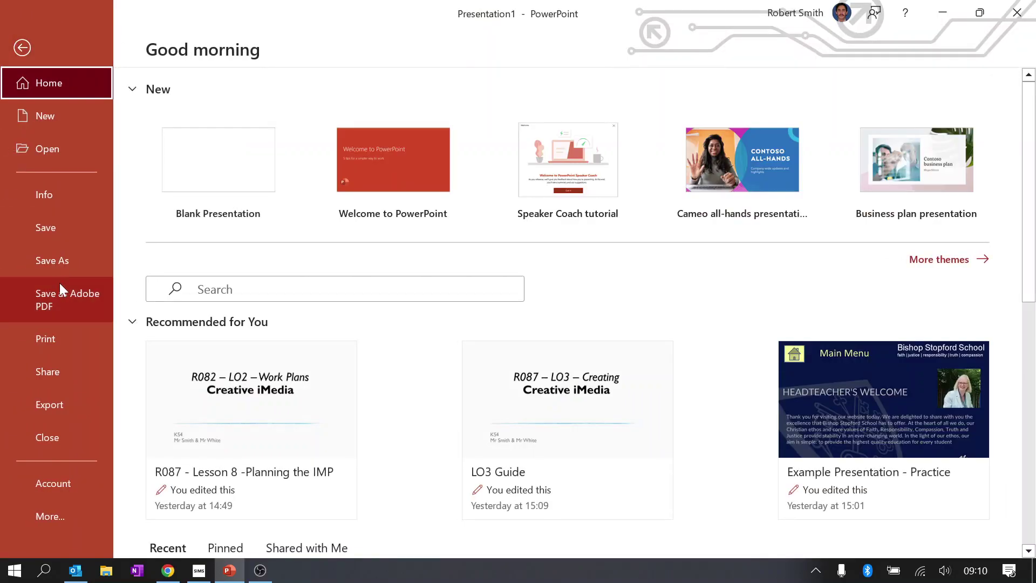
left_click(57, 264)
left_click(364, 173)
left_click(534, 124)
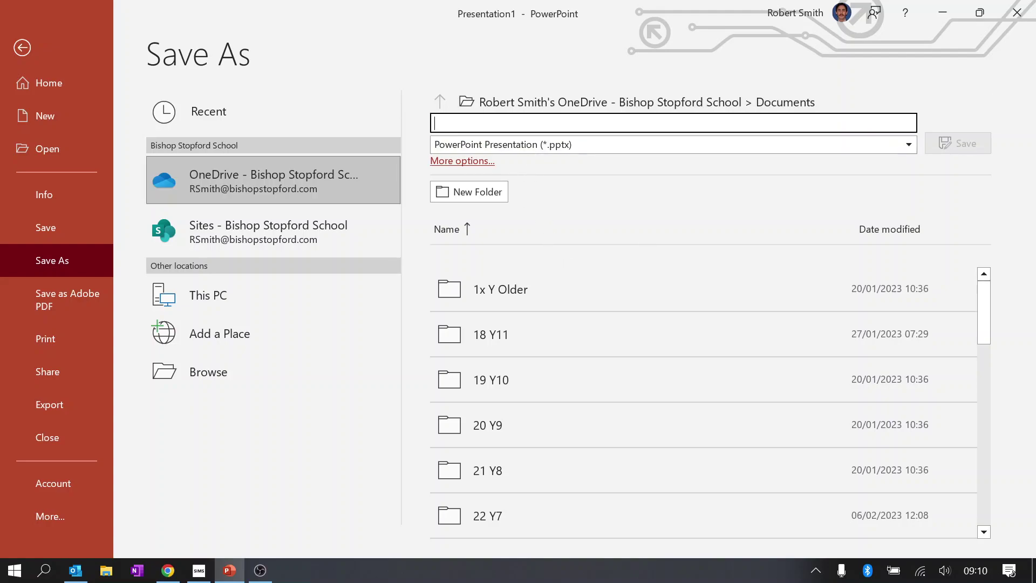
type("MrS")
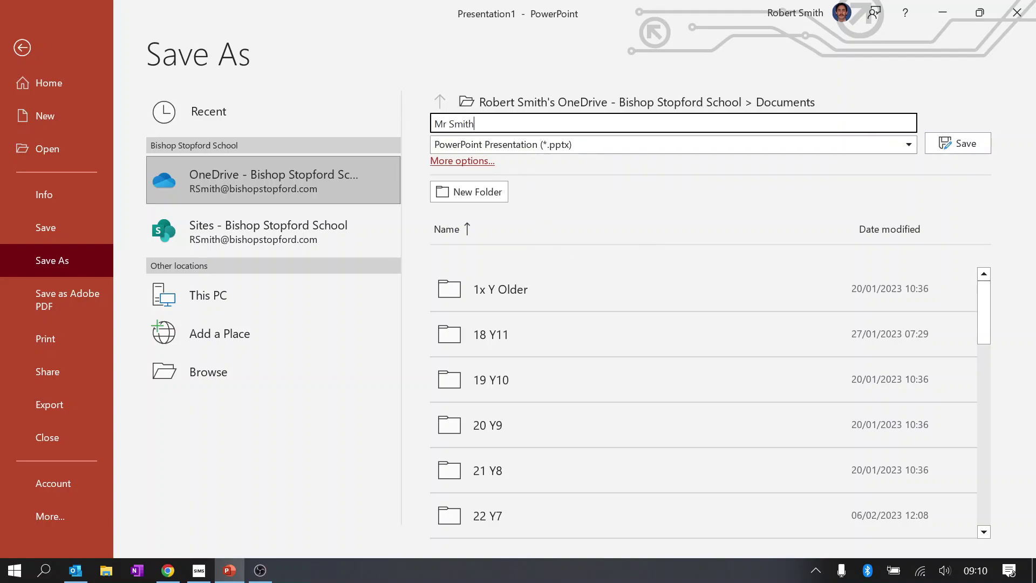
left_click(962, 149)
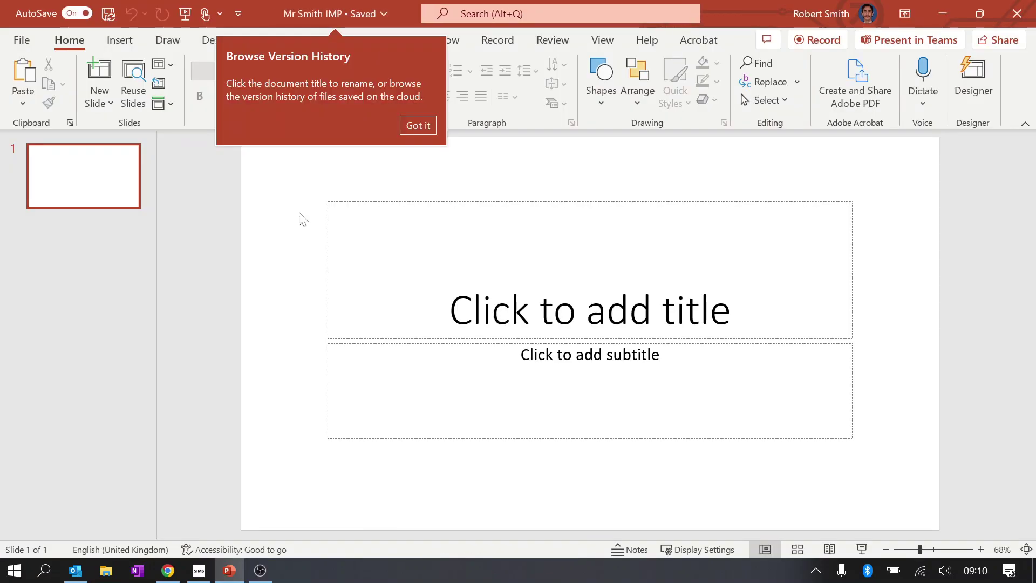
Step: Dismiss the version history tip, open and close the Stock Images icon library, then switch to Chrome
left_click(419, 126)
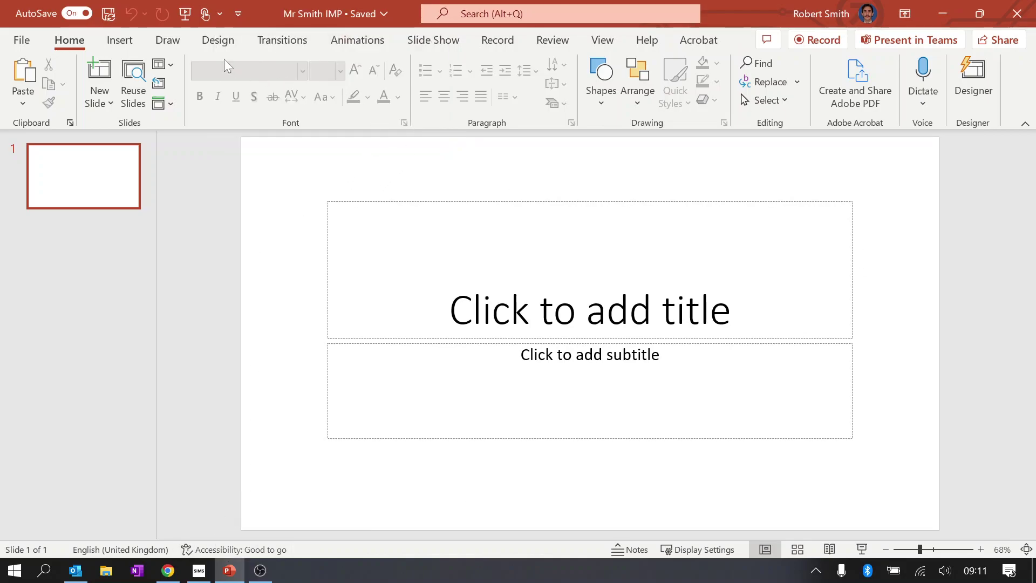
left_click(119, 40)
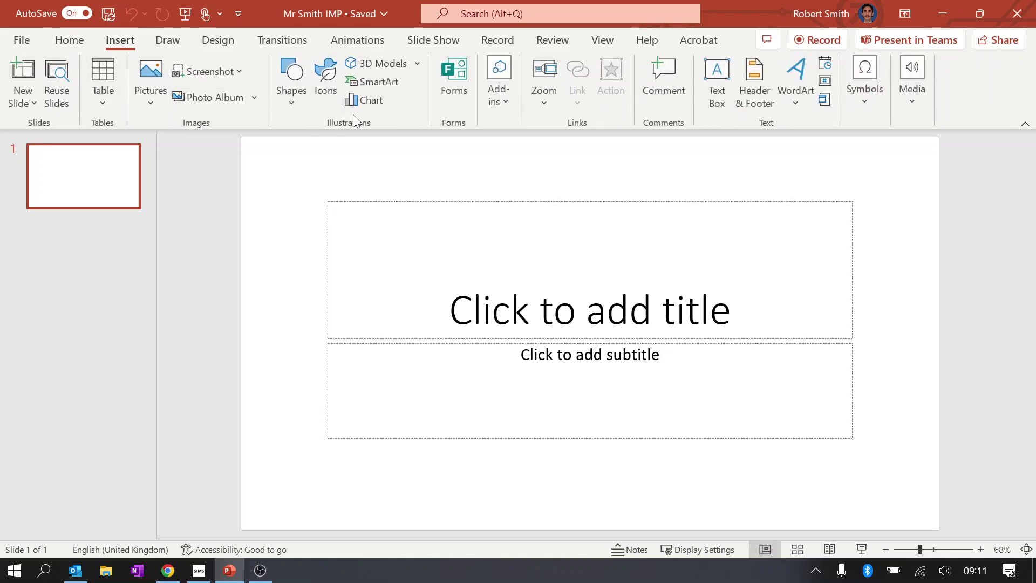
left_click(325, 81)
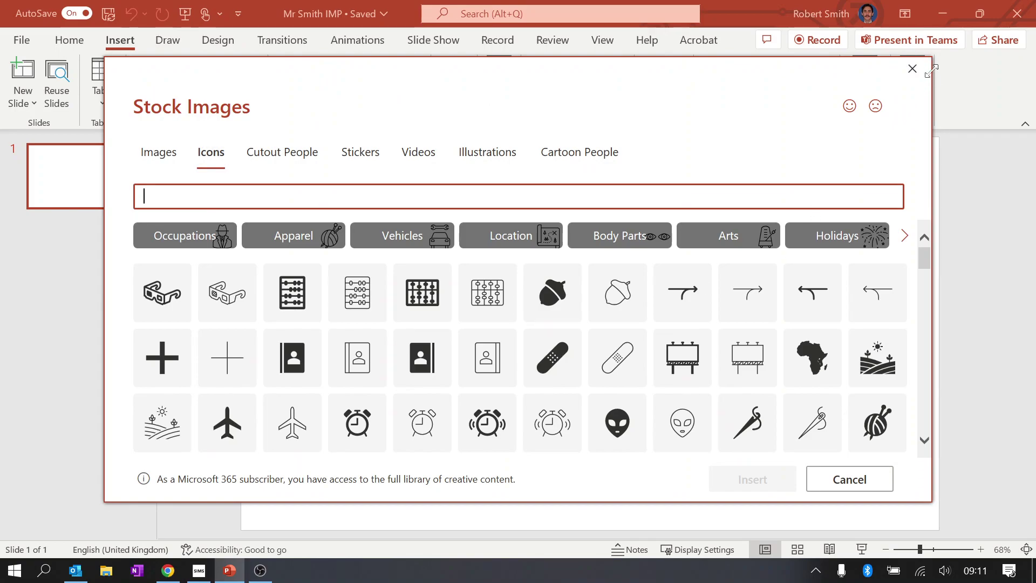
left_click(912, 68)
left_click(168, 571)
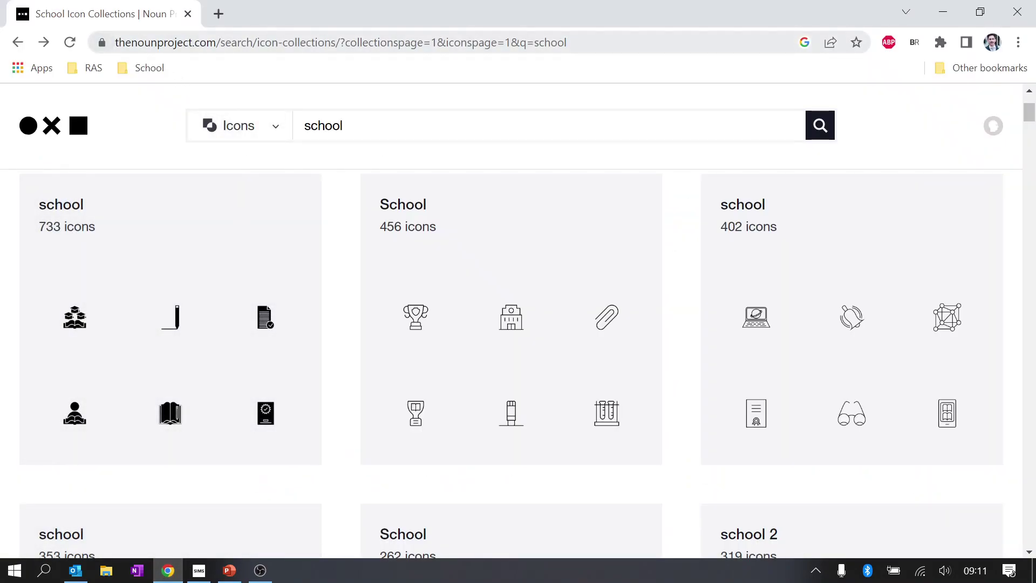
Step: Replace the 'school' search on Noun Project with 'exercise' and run it
left_click_drag(216, 42, 115, 42)
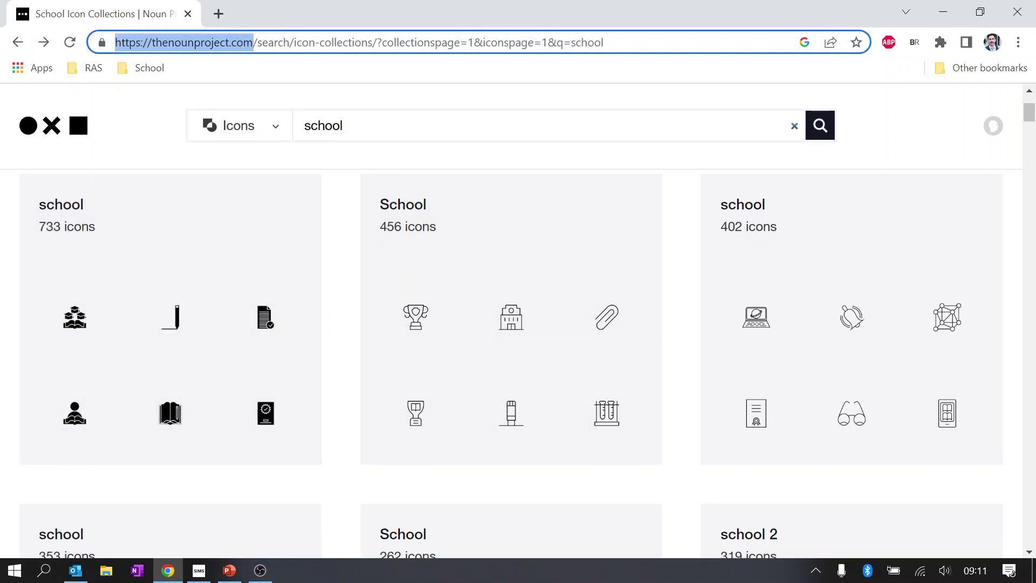
left_click(188, 128)
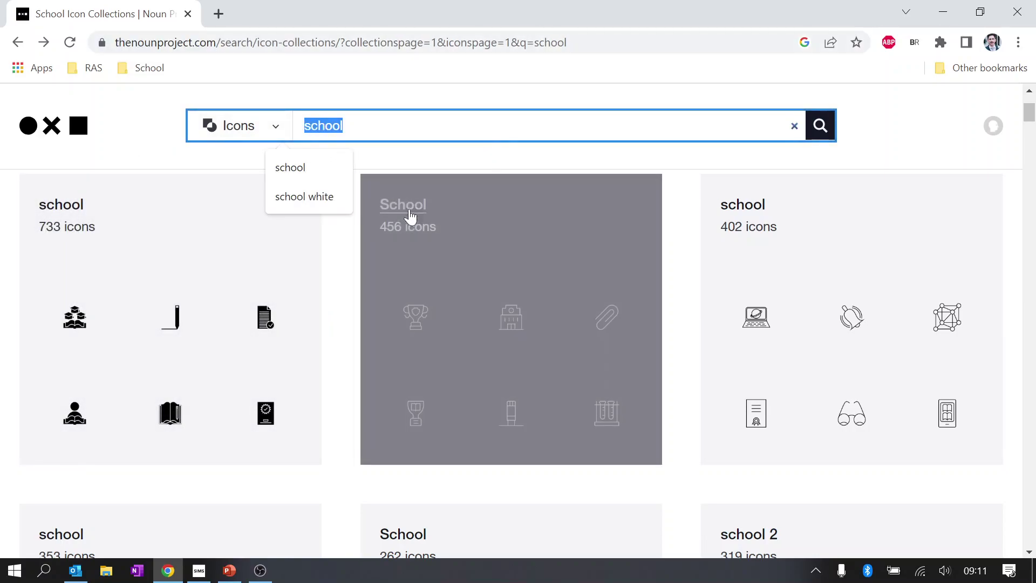
type("exercise")
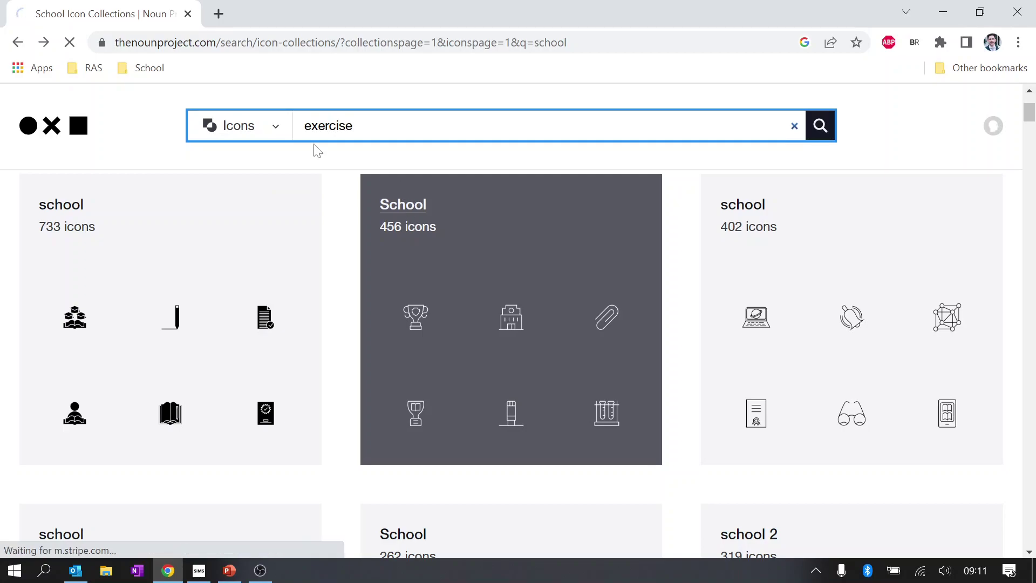
key("Return")
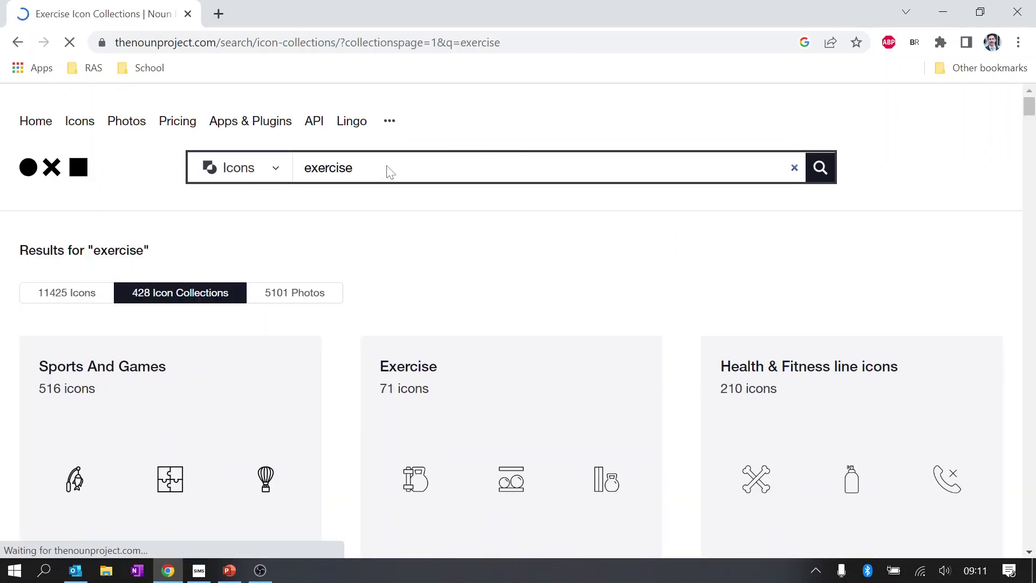
Step: Open the Exercise icon collection from the results, then return to PowerPoint
scroll(424, 287, "down", 3)
scroll(253, 356, "down", 7)
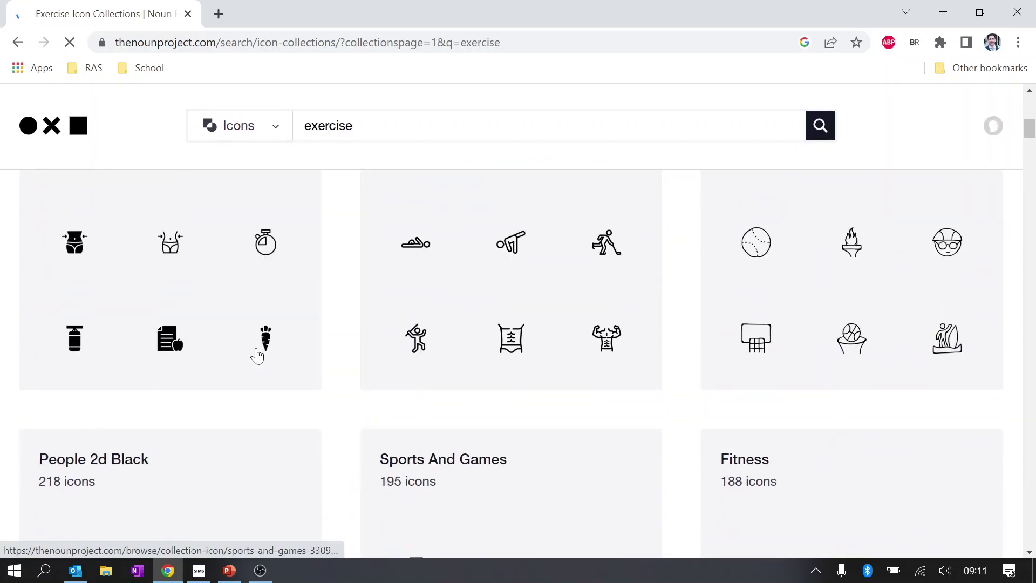
scroll(481, 370, "down", 6)
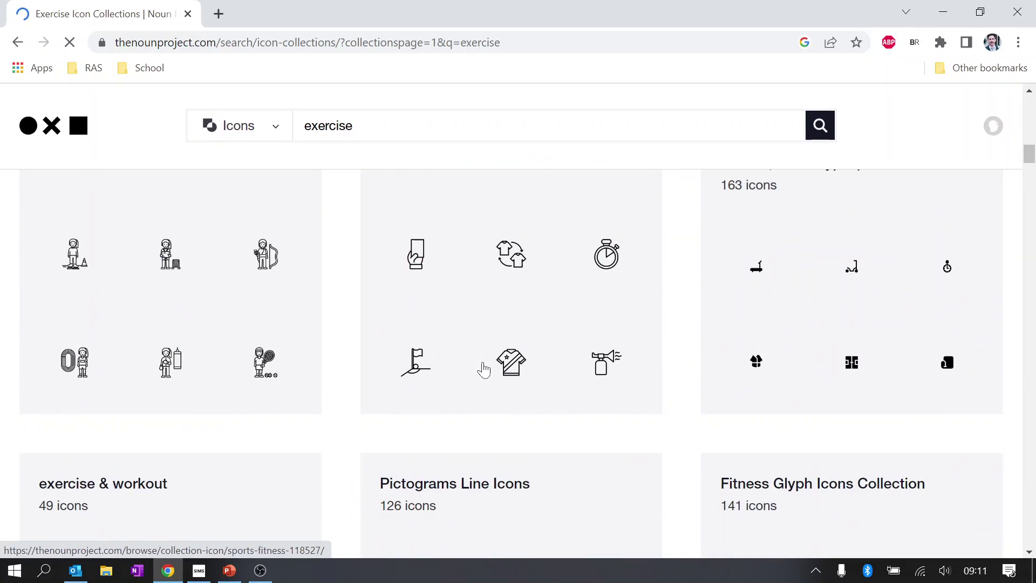
scroll(482, 369, "up", 6)
scroll(483, 369, "up", 10)
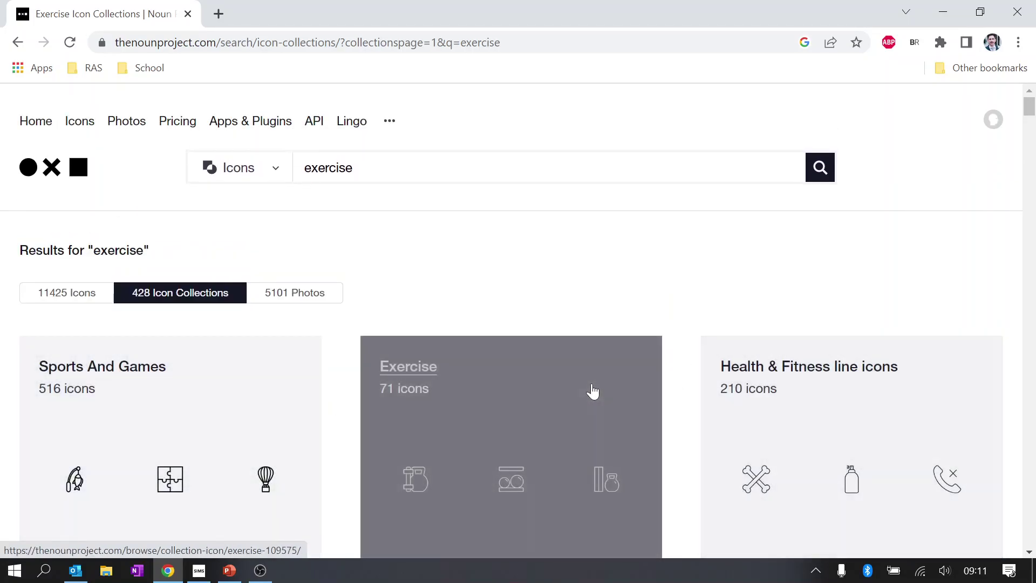
left_click(593, 391)
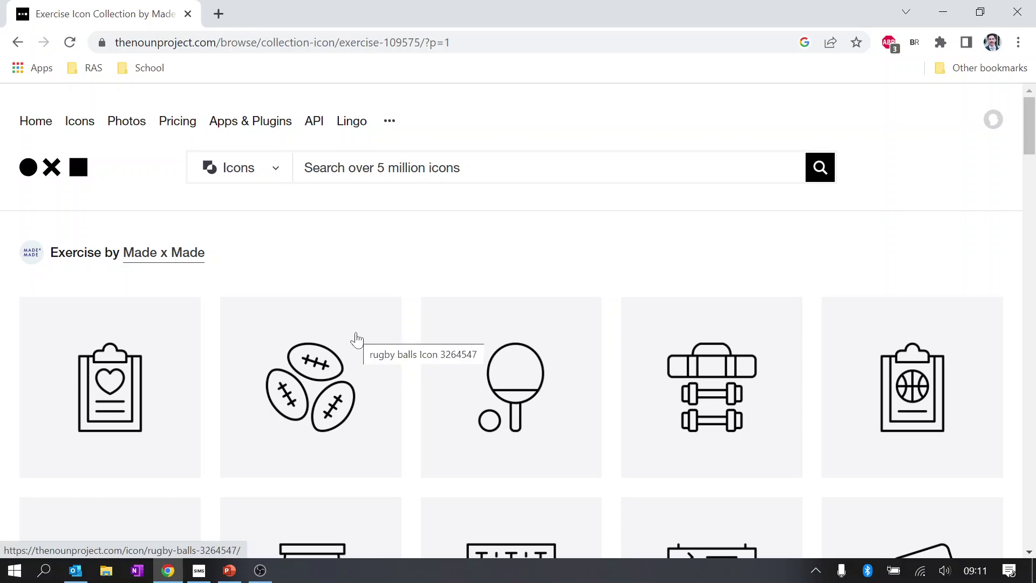
key("alt+Tab")
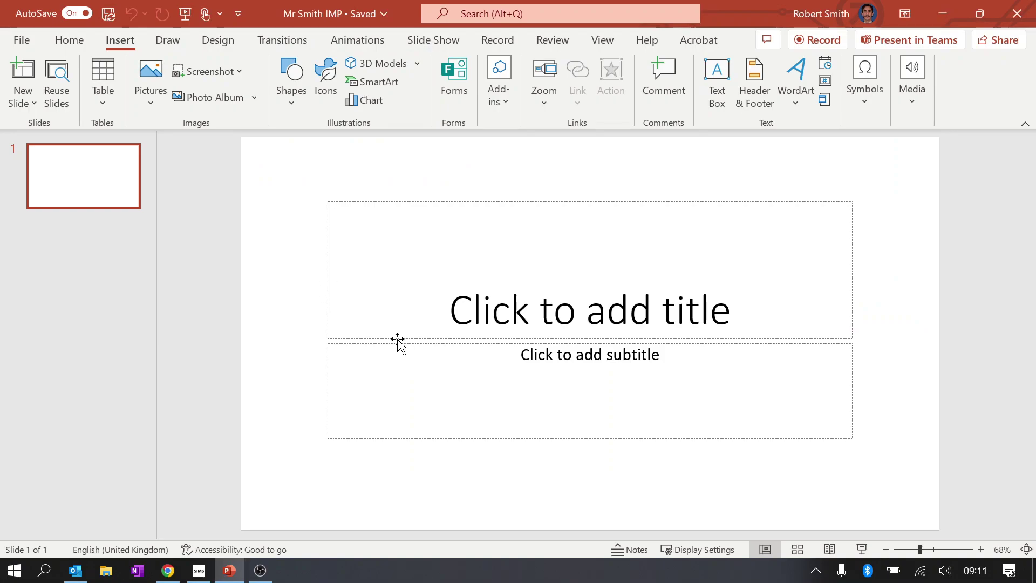
Step: Open Slide Master view, select the top Office Theme master and marquee-select all its placeholders
left_click(603, 42)
left_click(211, 91)
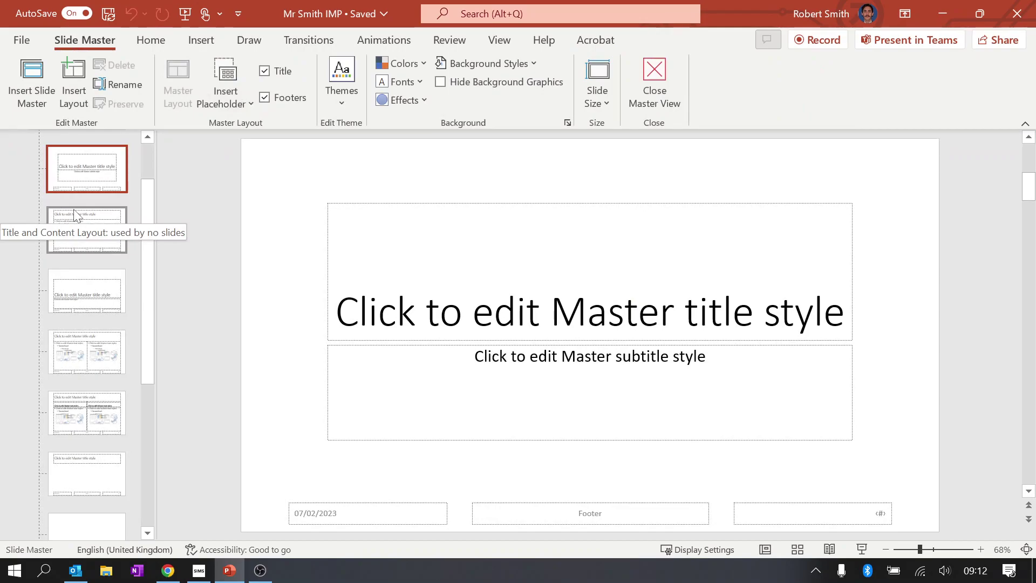
scroll(75, 214, "up", 2)
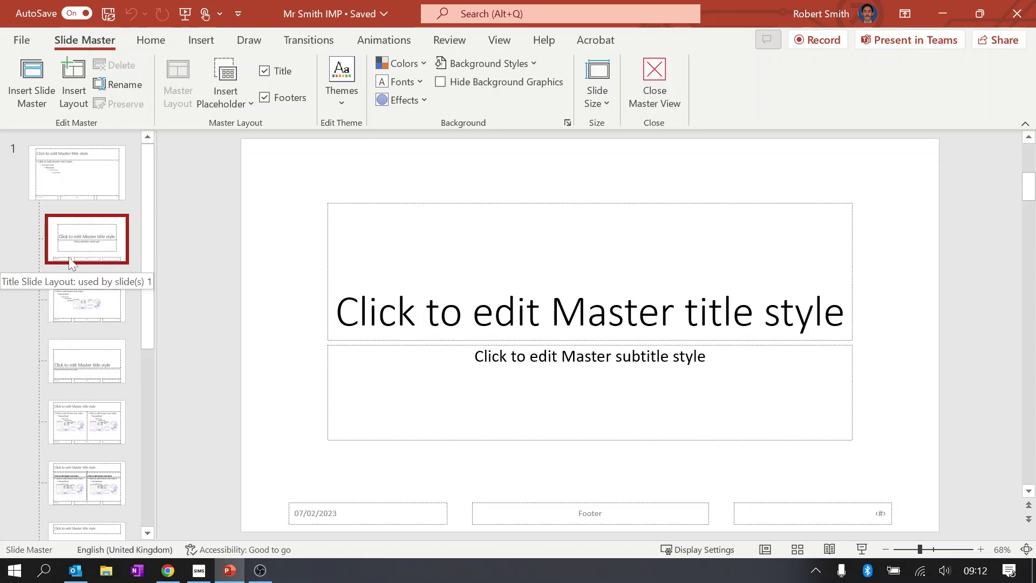
left_click(98, 187)
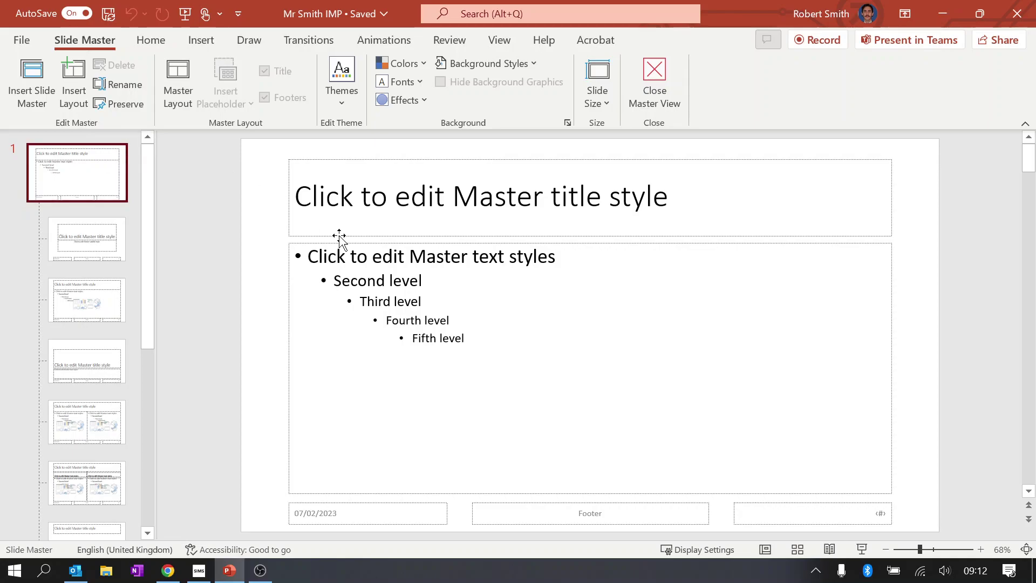
left_click_drag(270, 148, 913, 548)
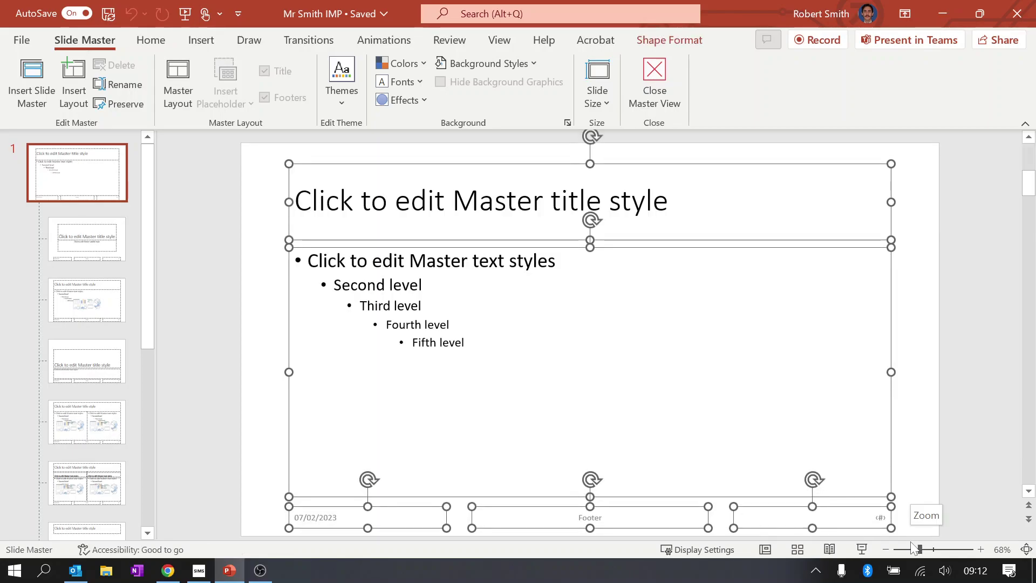
Step: Delete the master's placeholders and browse to iMedia > J817 Old Spec > R087 > Lesson Plans > LO3 > Practice Project Resources
key("Delete")
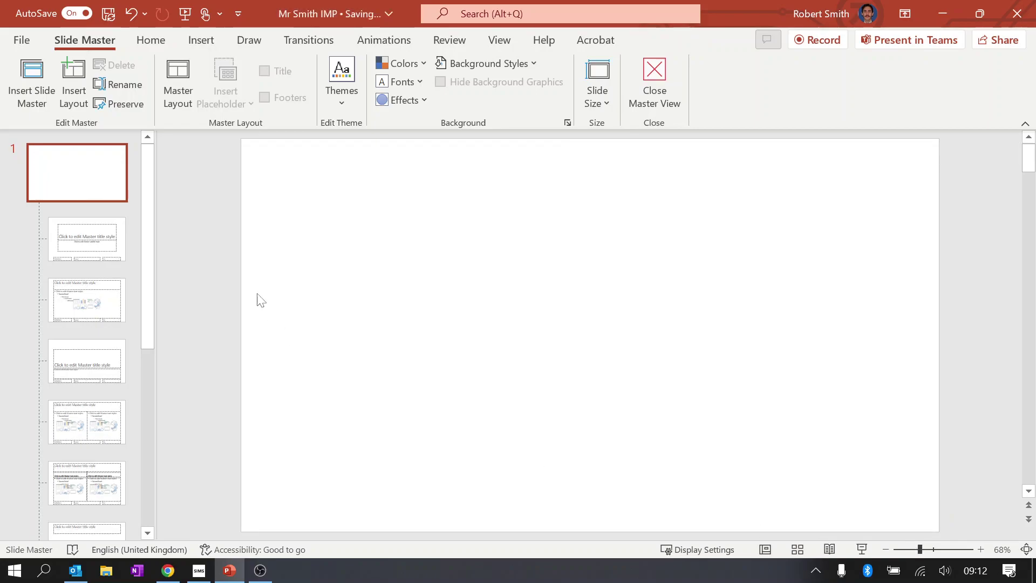
left_click(201, 40)
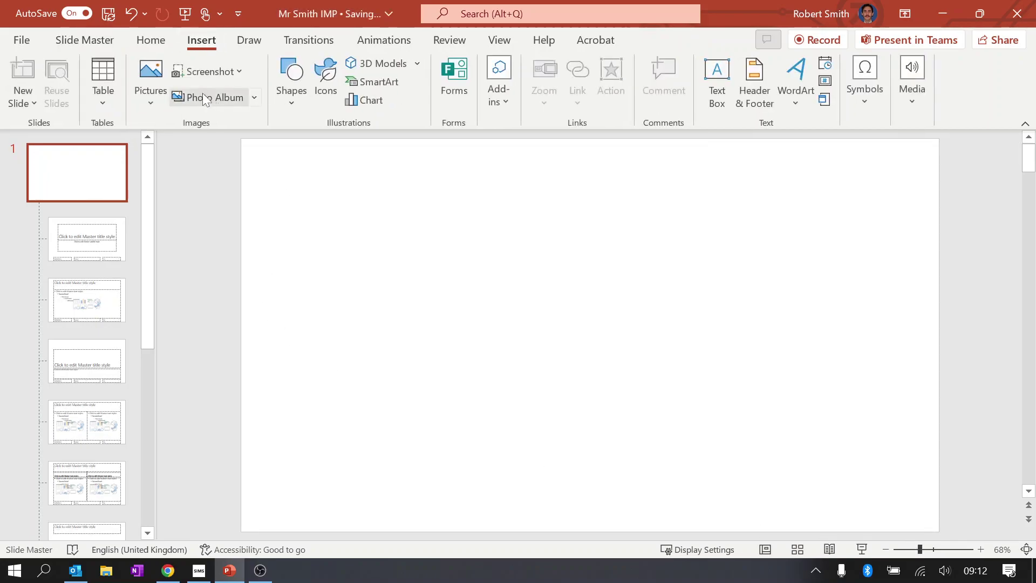
left_click(152, 95)
left_click(188, 153)
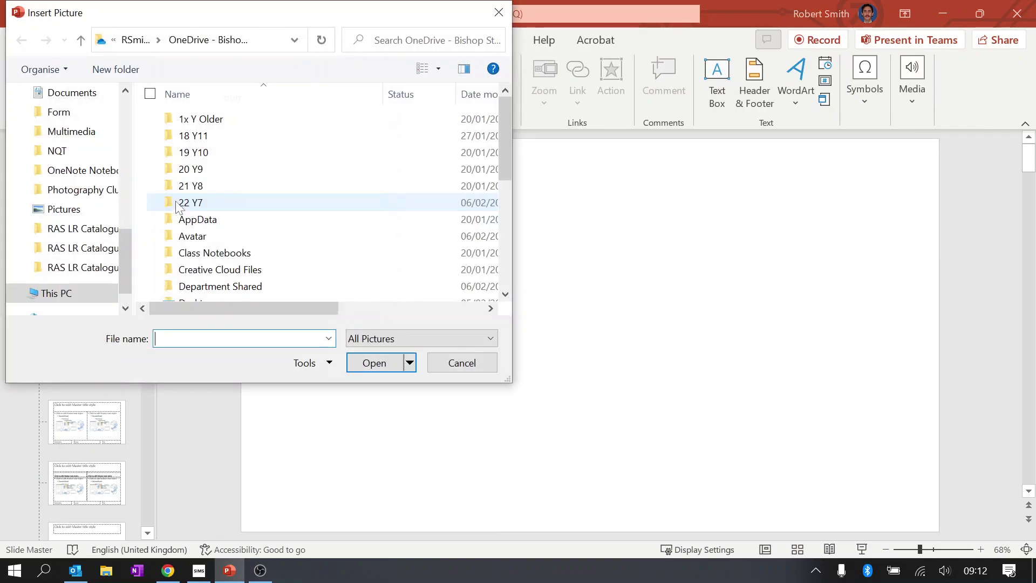
scroll(61, 185, "up", 6)
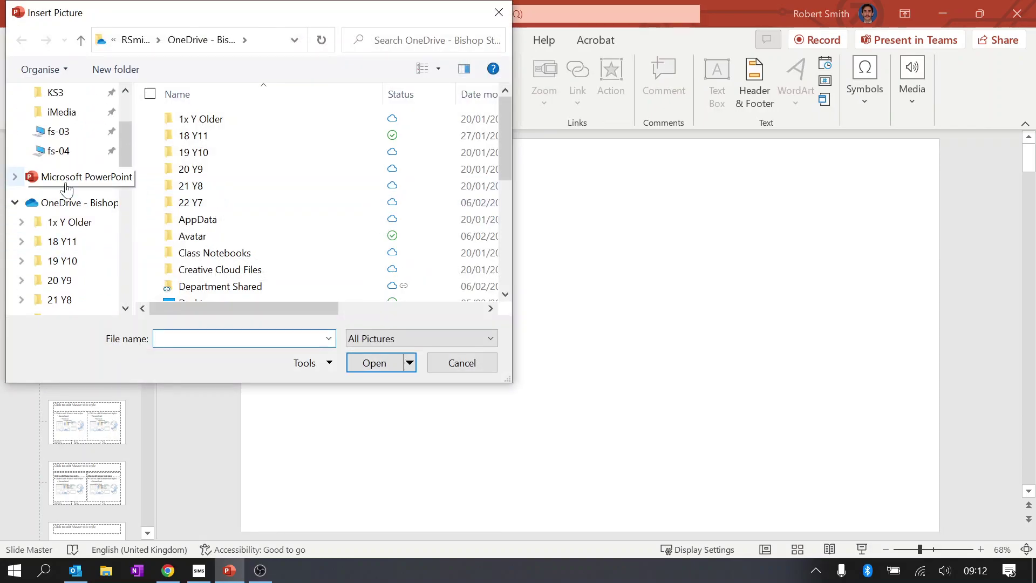
left_click(70, 110)
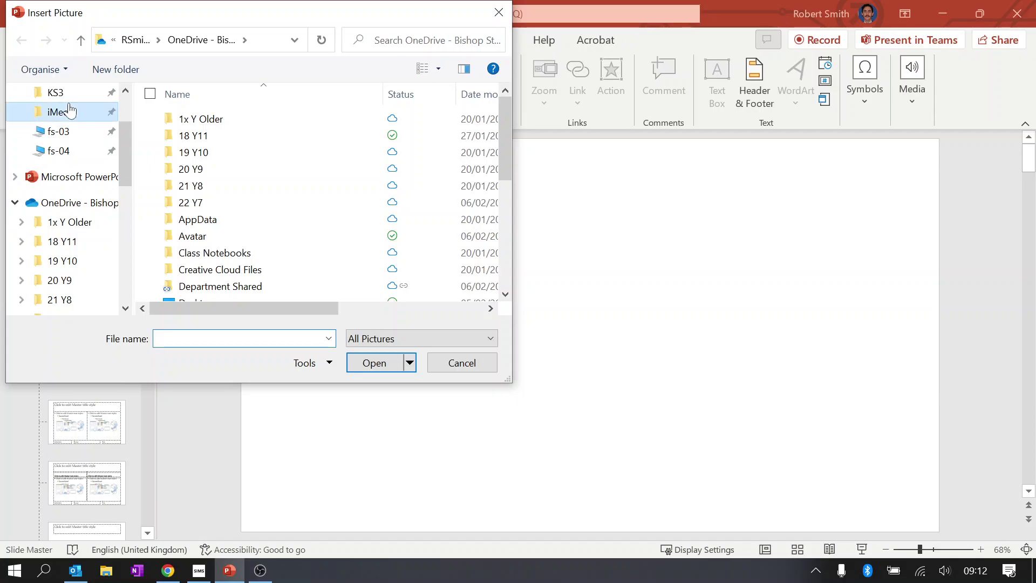
double_click(208, 237)
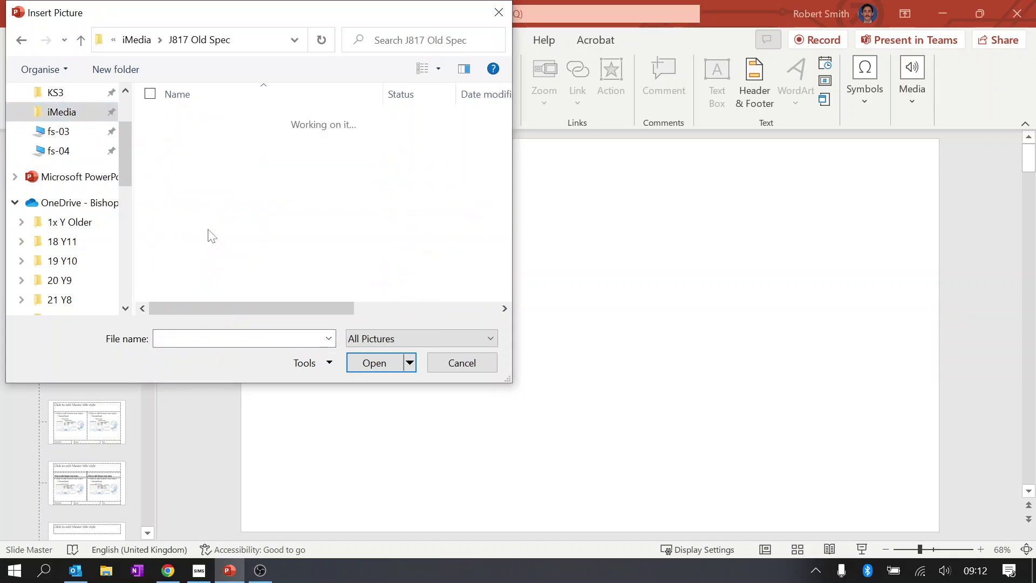
double_click(215, 169)
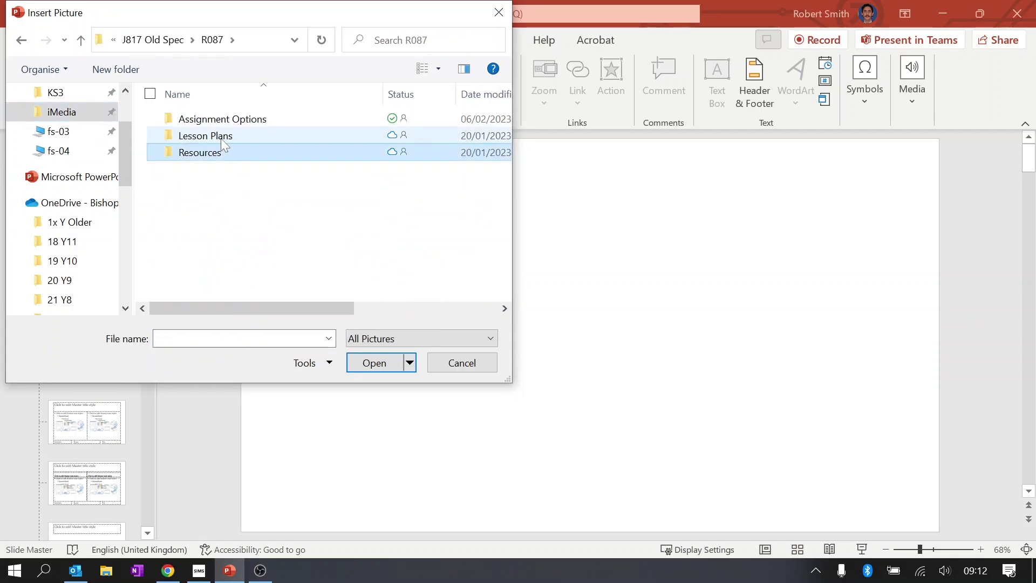
double_click(221, 137)
double_click(216, 151)
double_click(221, 119)
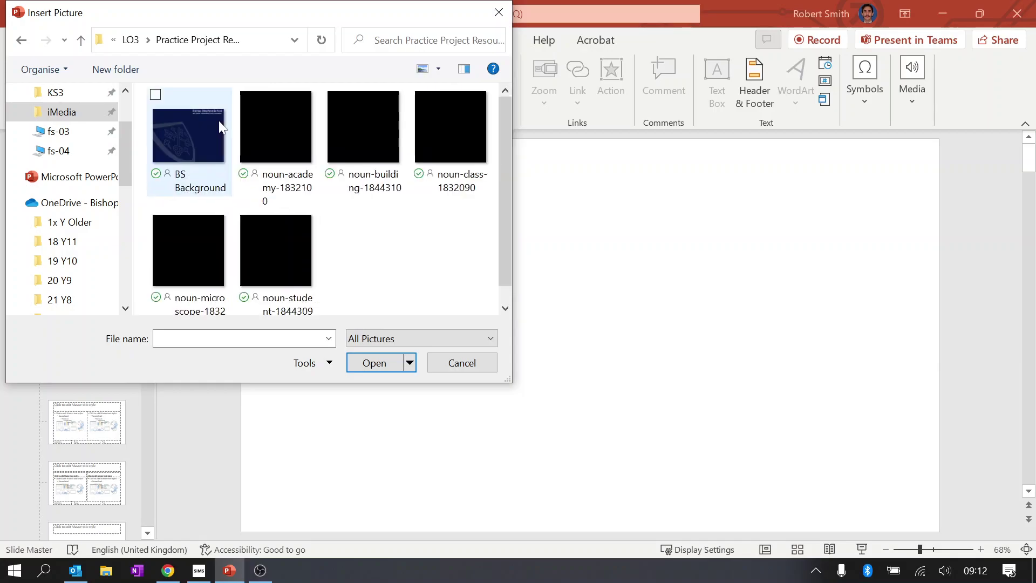
Step: Insert the five noun icons: academy, building, class, microscope and student
left_click(286, 131)
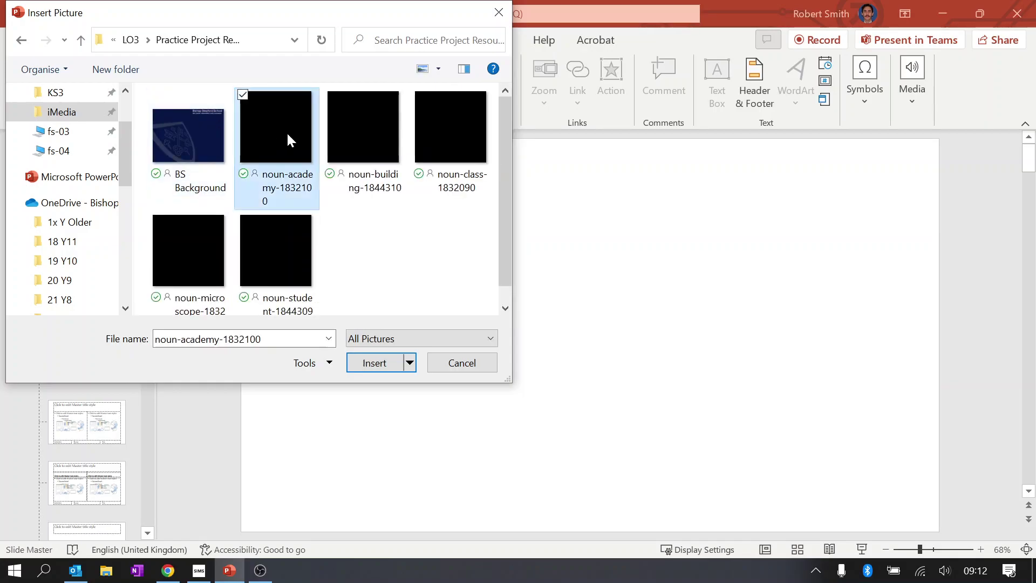
left_click(275, 225, "shift")
scroll(308, 248, "up", 1)
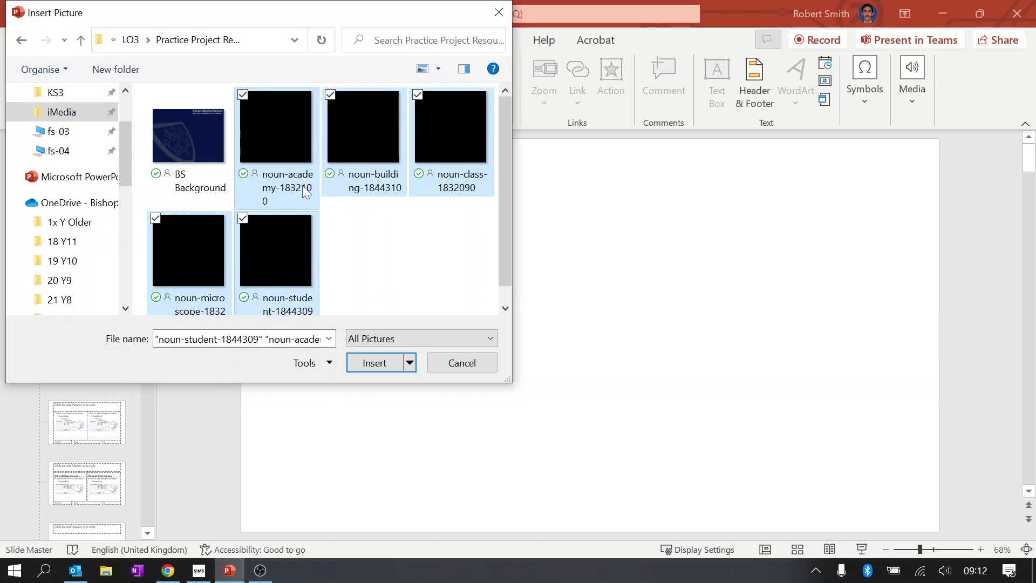
left_click(377, 363)
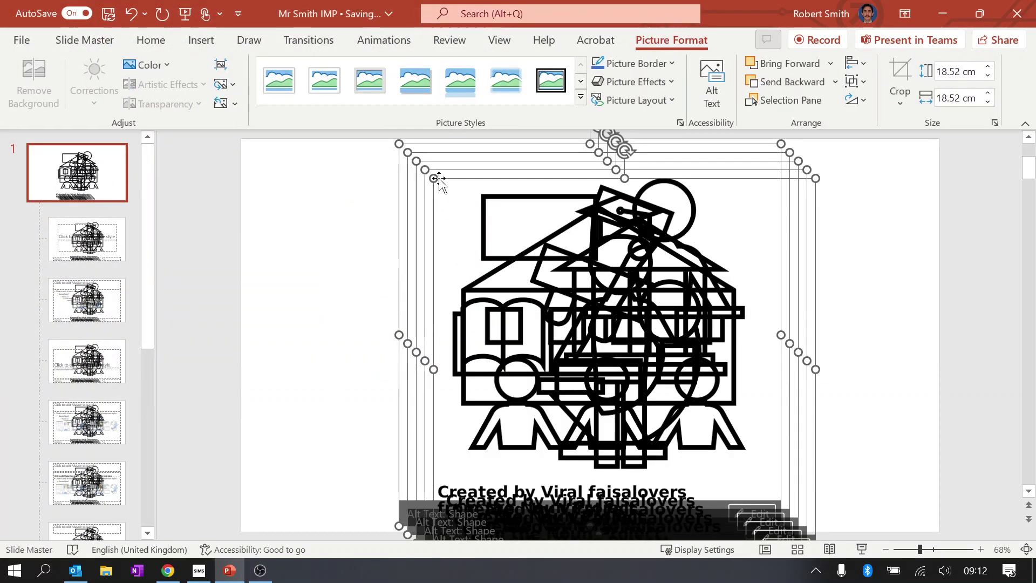
Step: Shrink the stacked icon pictures and set their Shape Height to 3 cm
left_click_drag(437, 177, 537, 294)
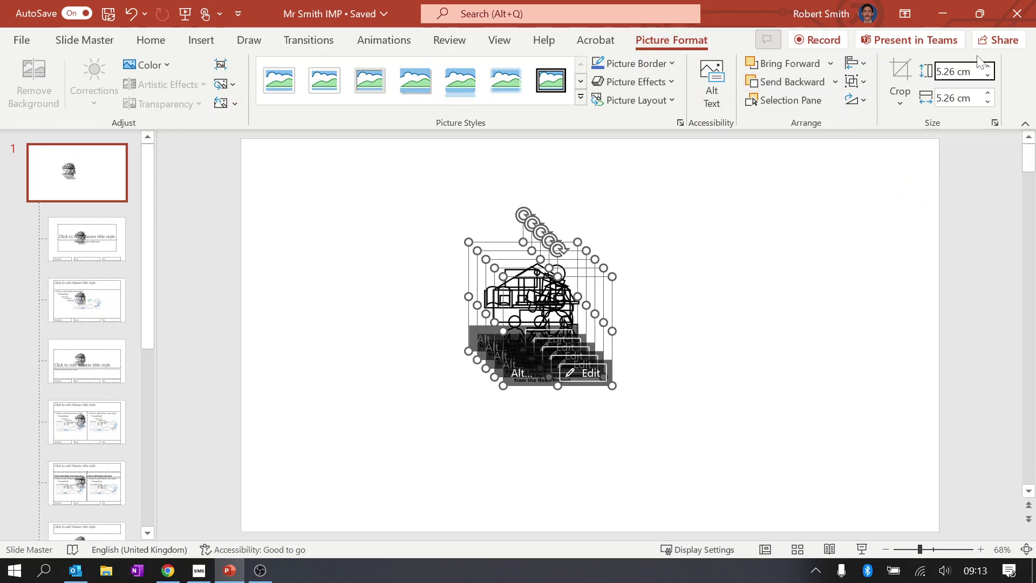
left_click(970, 72)
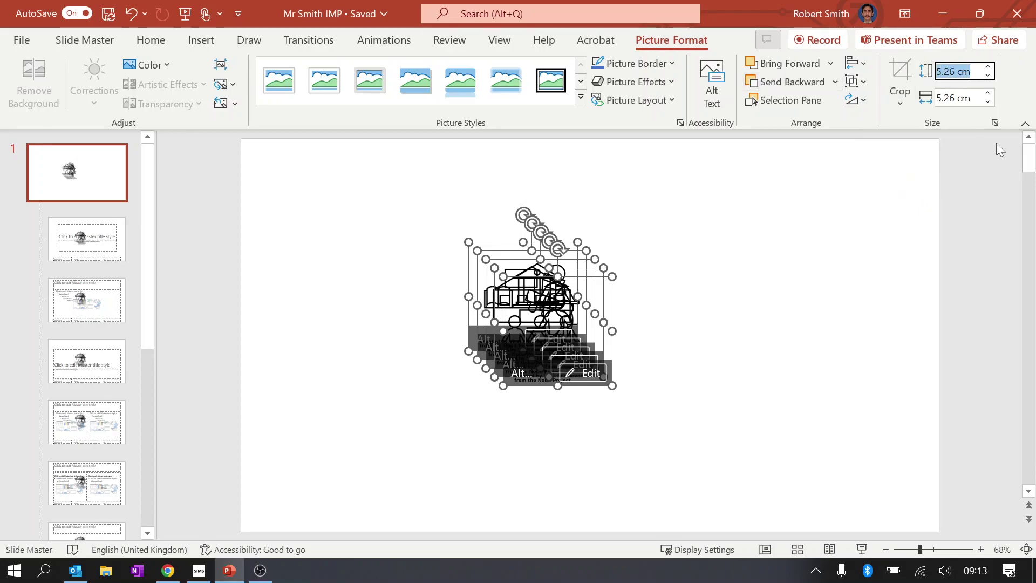
type("3")
key("Tab")
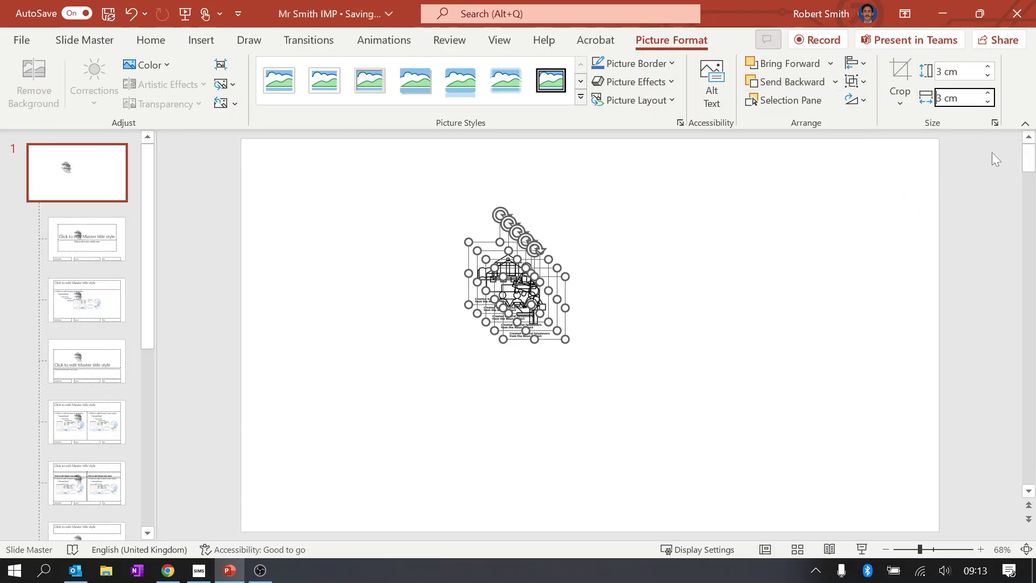
left_click(731, 307)
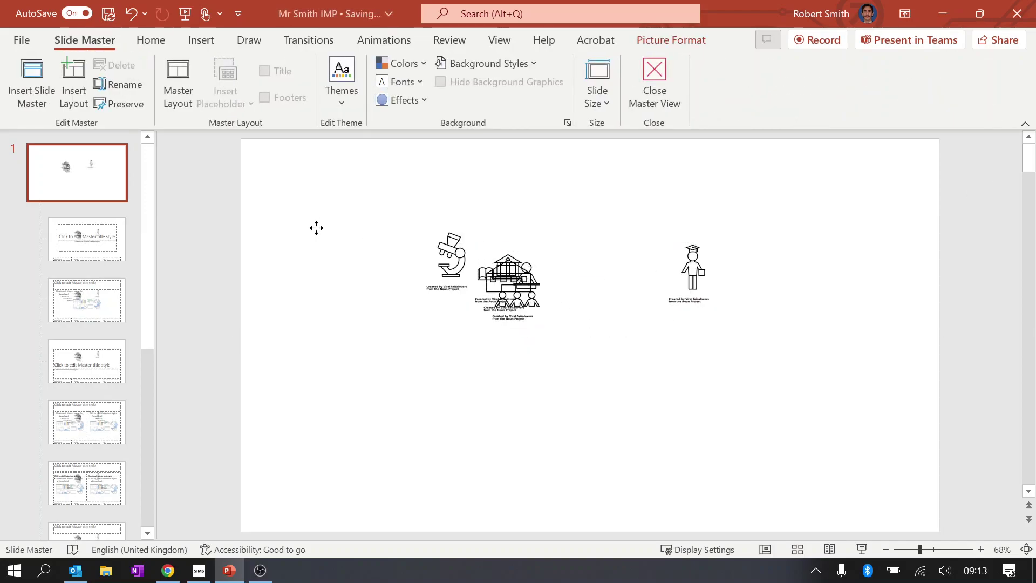
Step: Drag the microscope, teacher-with-students and house icons apart, placing the house near the slide top
left_click_drag(310, 225, 311, 226)
left_click_drag(527, 273, 831, 227)
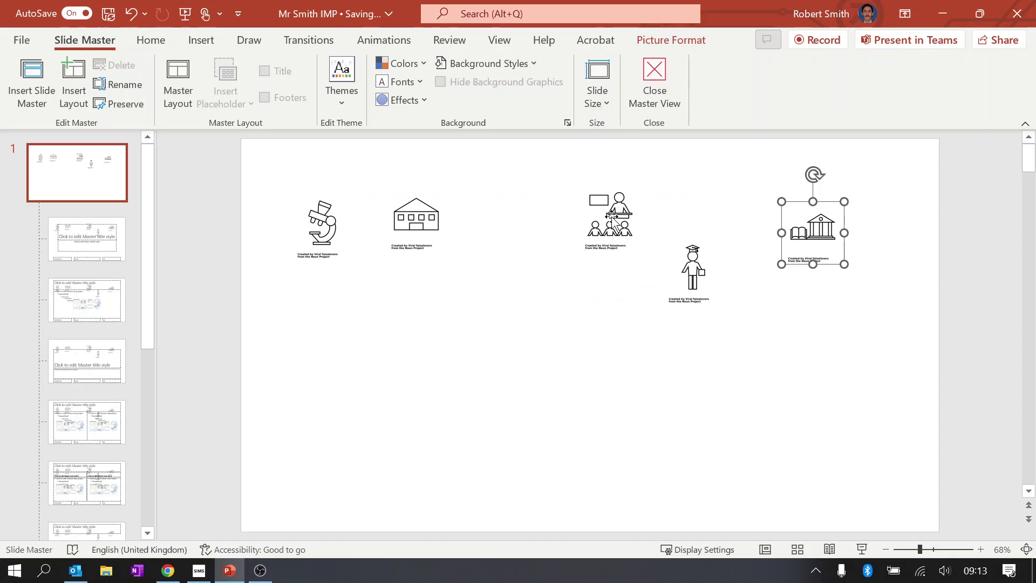
left_click_drag(612, 216, 487, 319)
left_click_drag(416, 219, 590, 184)
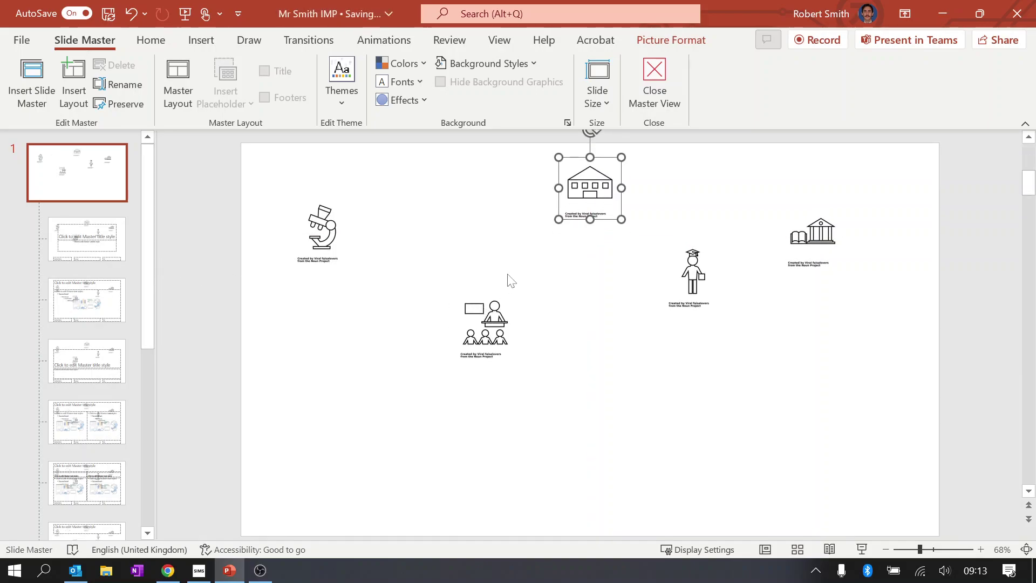
left_click(550, 327)
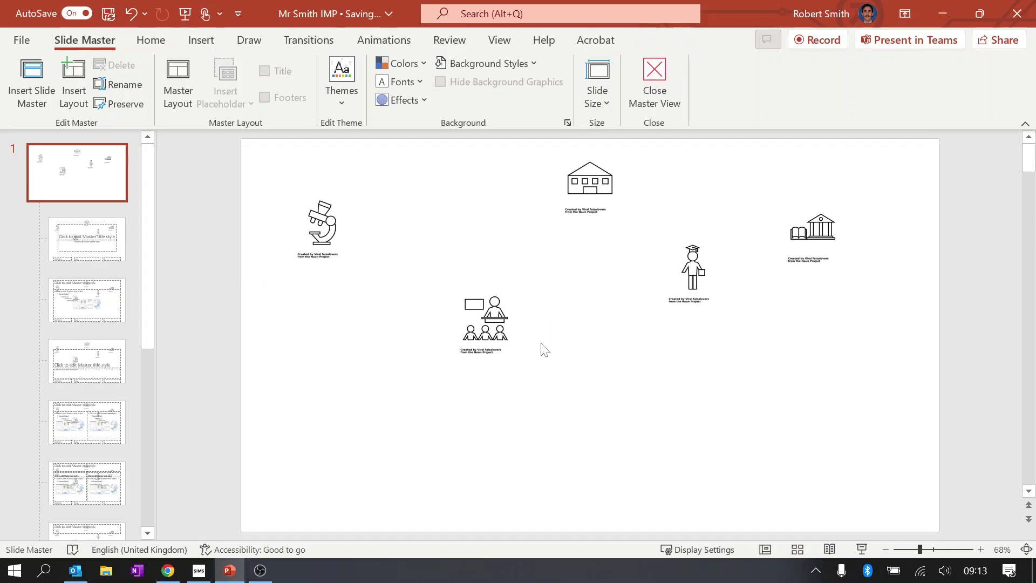
left_click(591, 217)
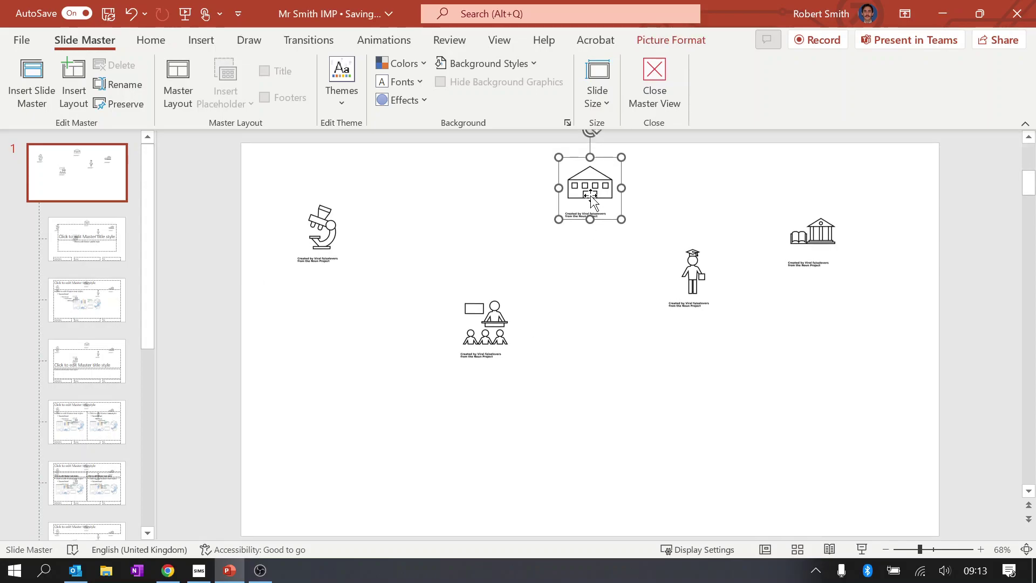
Step: Crop the house icon, shifting its image up within the crop frame
left_click(671, 40)
left_click(902, 73)
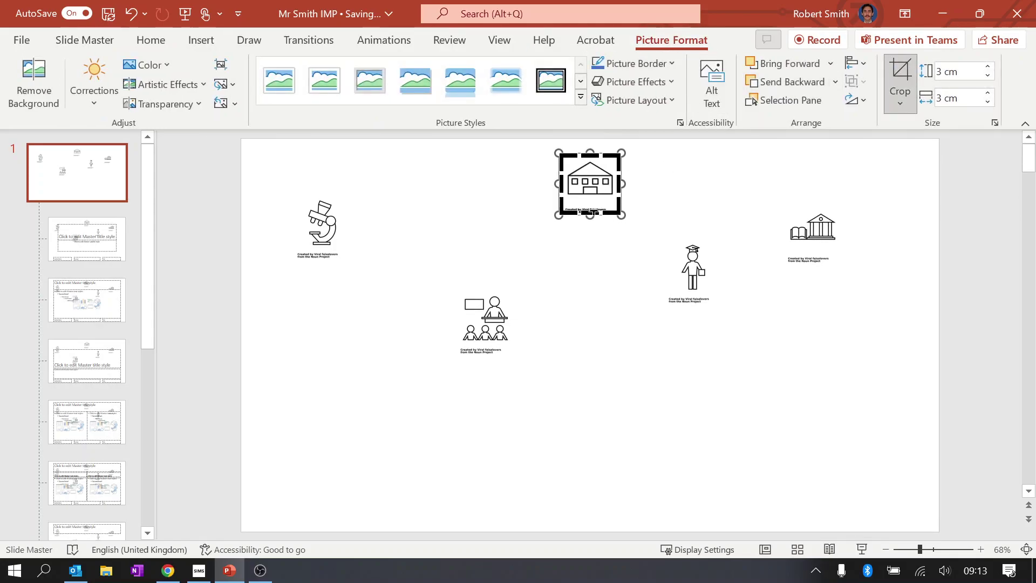
left_click_drag(593, 211, 594, 201)
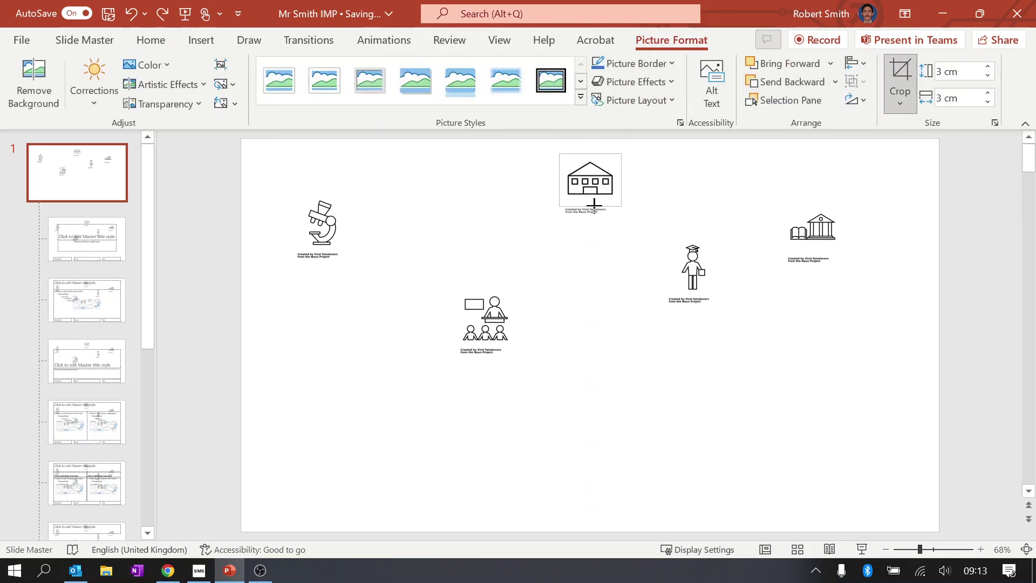
Step: Line up the graduate, library, teacher-with-students and microscope icons in a row along the top
left_click(716, 278)
left_click_drag(715, 278, 747, 197)
left_click_drag(813, 237, 863, 189)
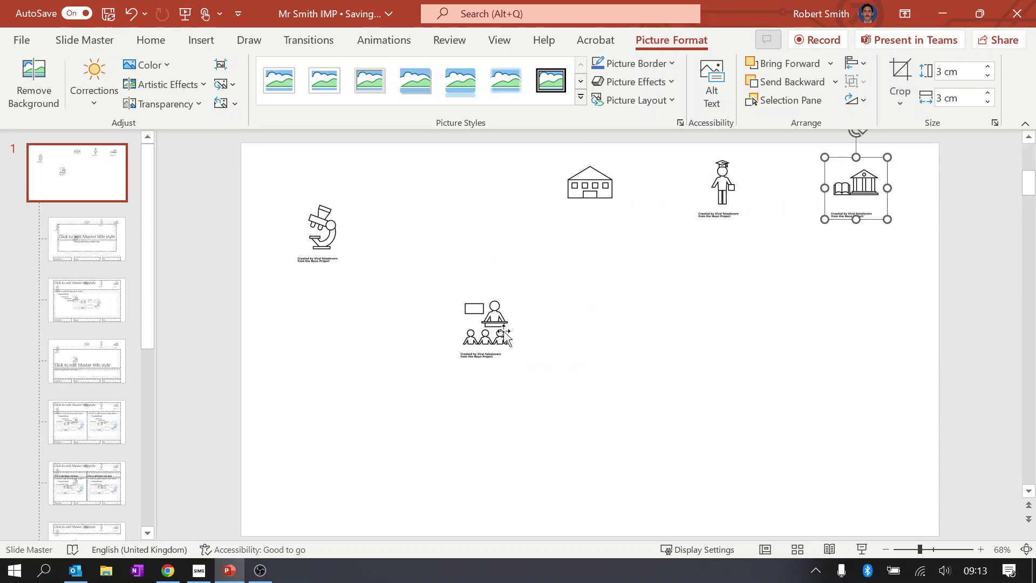
left_click_drag(501, 333, 462, 191)
left_click_drag(321, 236, 315, 188)
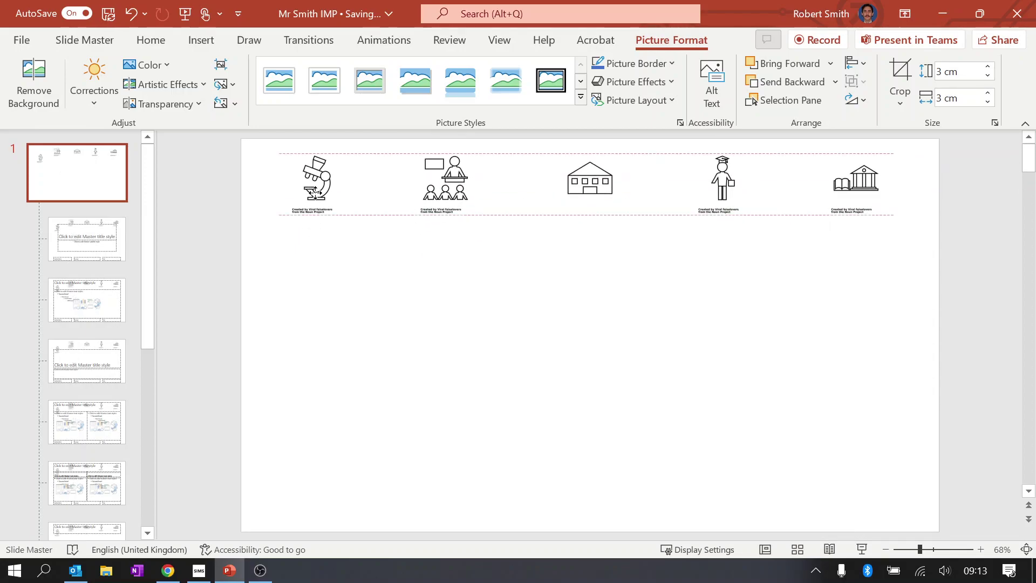
Step: Crop the attribution captions off the microscope and teacher-with-students icons
left_click(900, 74)
left_click_drag(322, 215, 322, 203)
left_click(900, 74)
key("Tab")
left_click(903, 76)
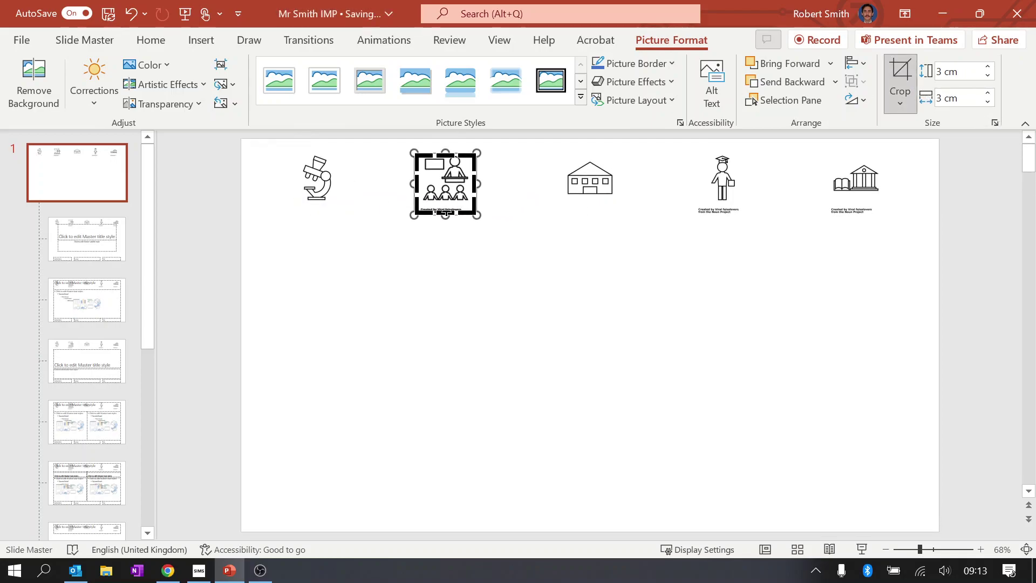
left_click_drag(446, 219, 446, 205)
Step: Crop the attribution captions off the graduate figure and library icons
left_click(724, 178)
left_click(905, 86)
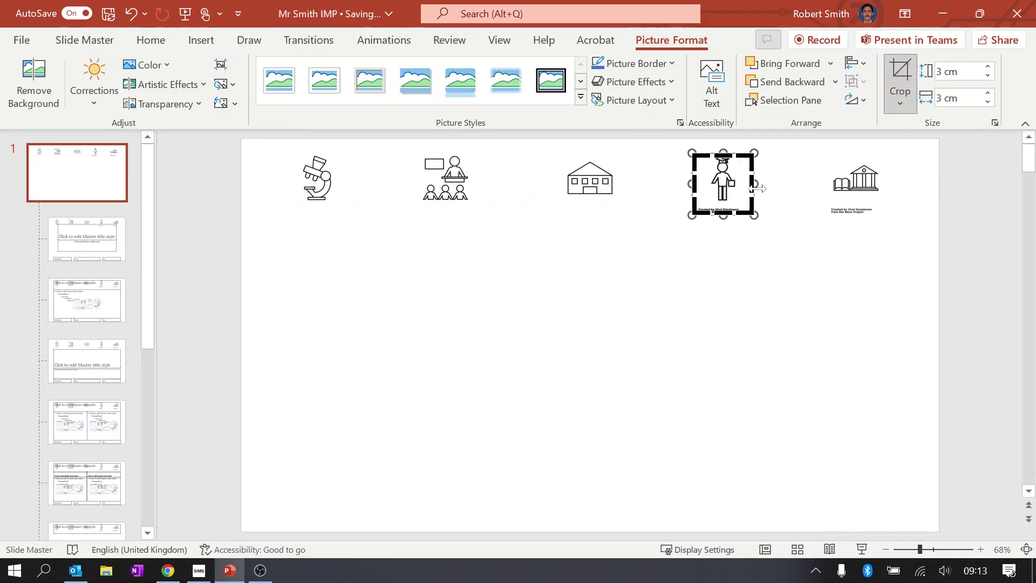
left_click_drag(723, 213, 724, 201)
left_click(857, 184)
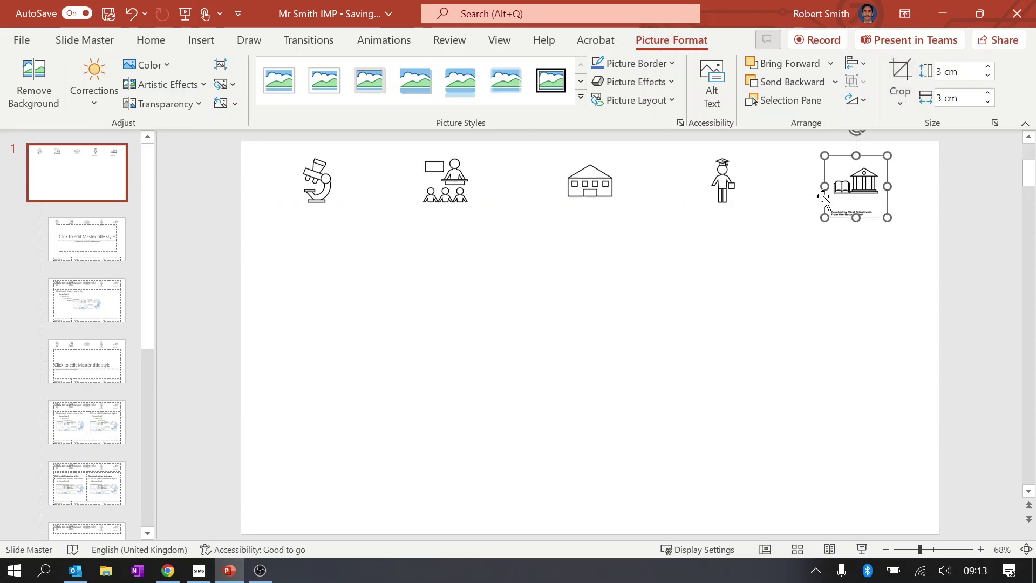
left_click(900, 76)
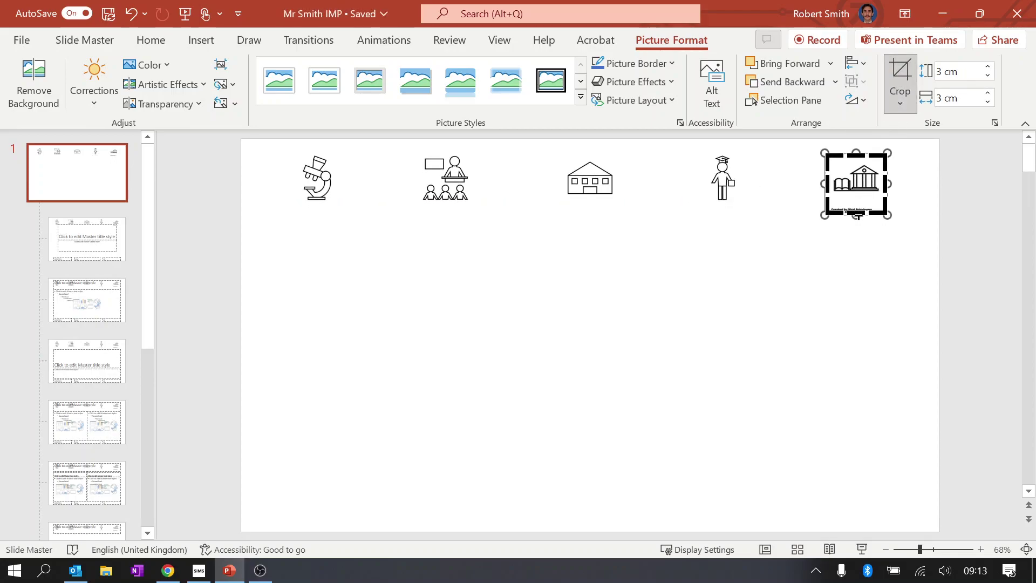
left_click_drag(858, 216, 857, 204)
left_click(745, 241)
left_click(703, 264)
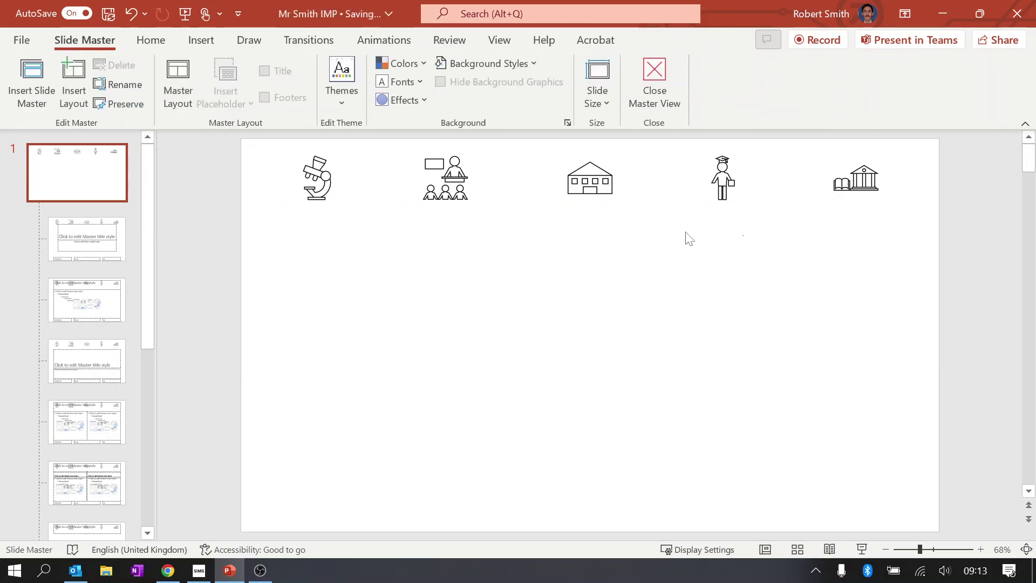
Step: Add a 'Home' text box label under the house icon
left_click(203, 46)
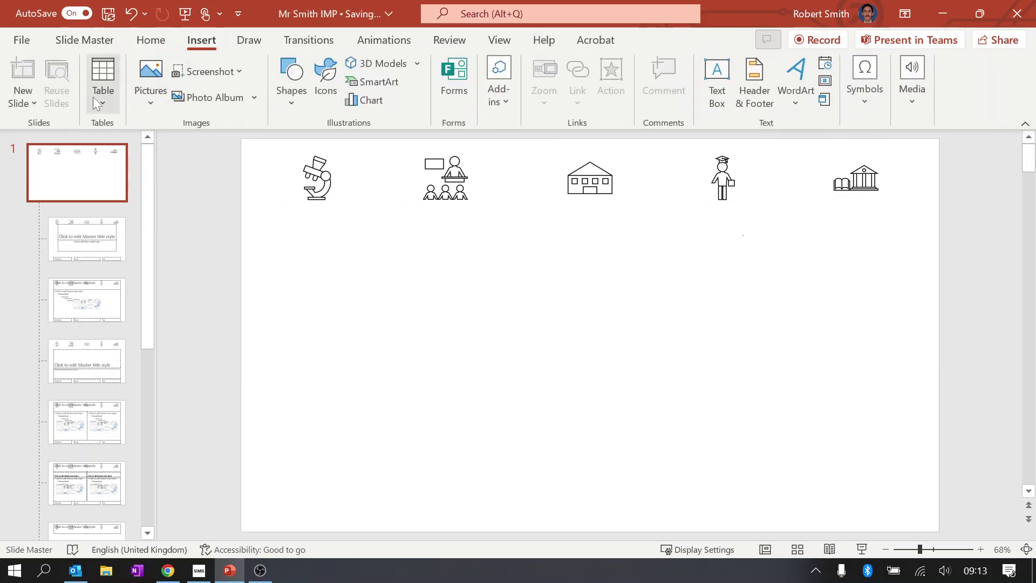
left_click(717, 82)
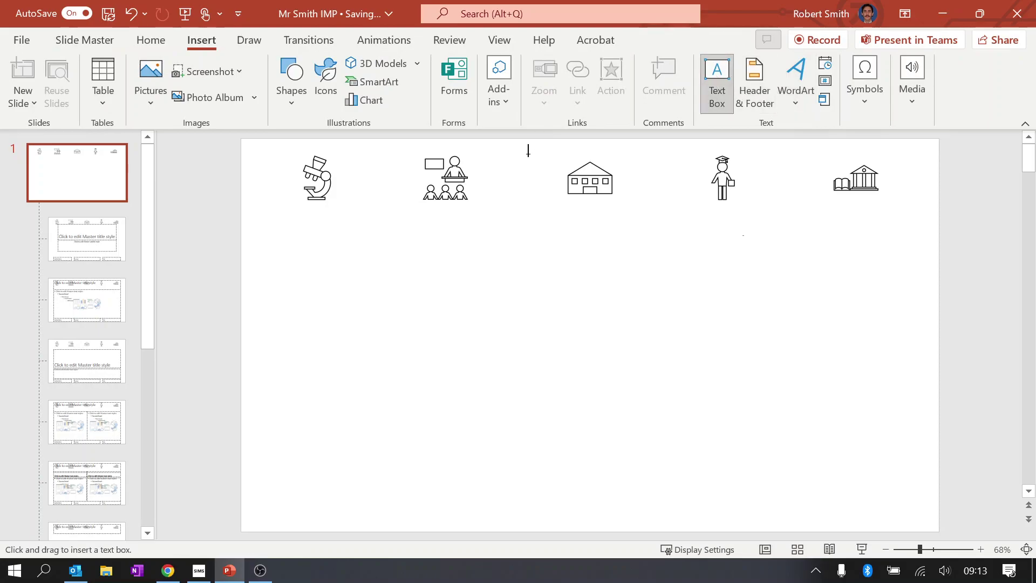
left_click(566, 215)
type("Home")
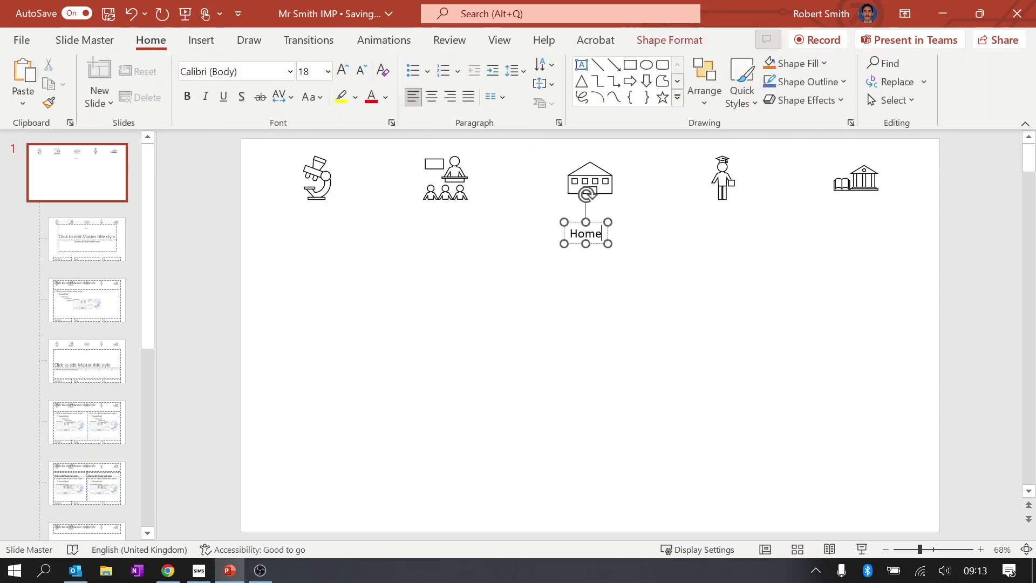
left_click_drag(593, 240, 598, 216)
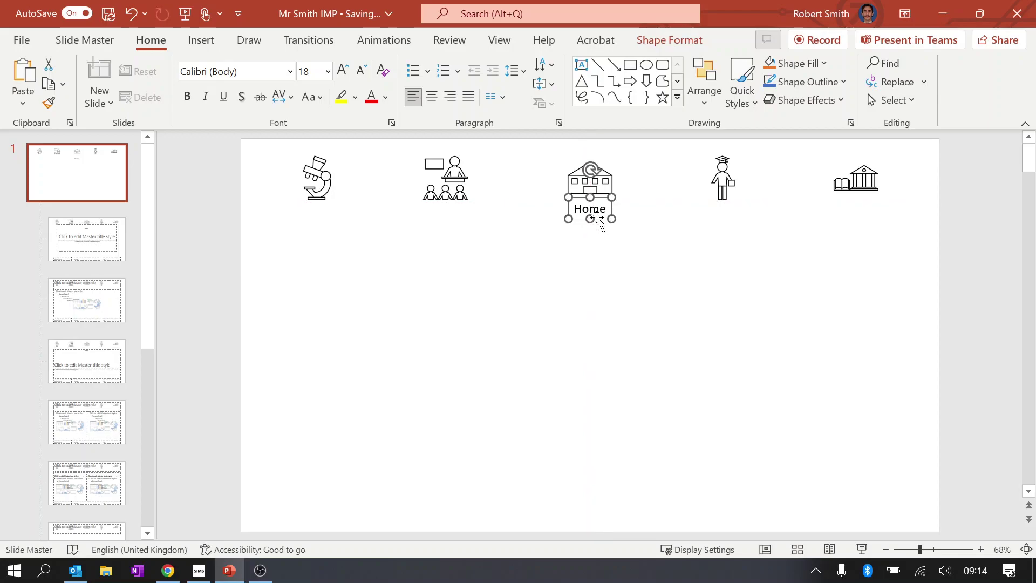
left_click(615, 258)
Step: Copy the Home label under the graduate figure and change it to 'Teacher'
left_click(600, 209)
key("ctrl+v")
left_click_drag(604, 221, 738, 222)
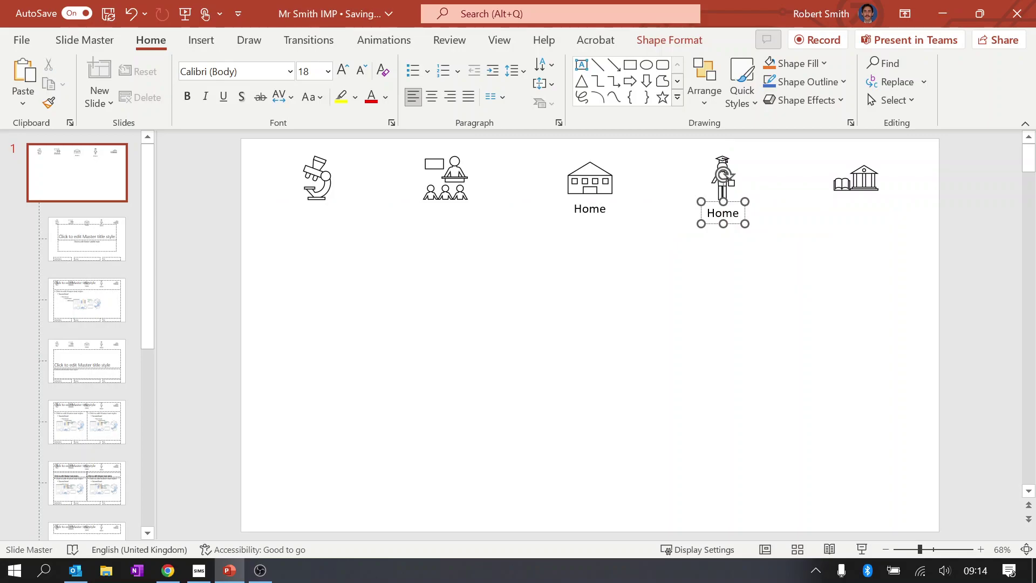
double_click(723, 213)
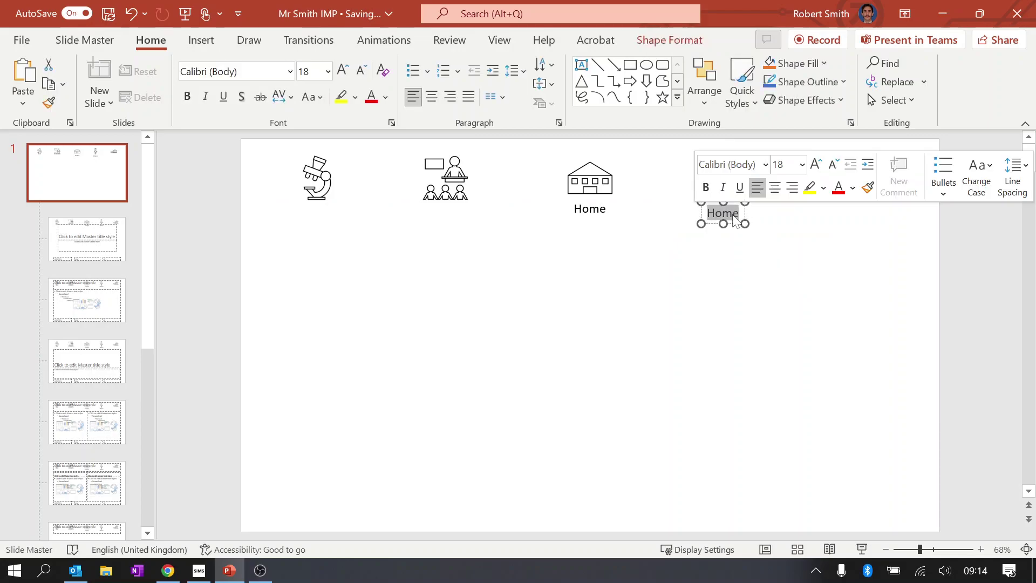
type("Teacher")
left_click(761, 320)
Step: Duplicate the Teacher label under the library icon as 'Resources', aligning Teacher with Home
left_click(745, 226)
key("ctrl+c")
key("ctrl+v")
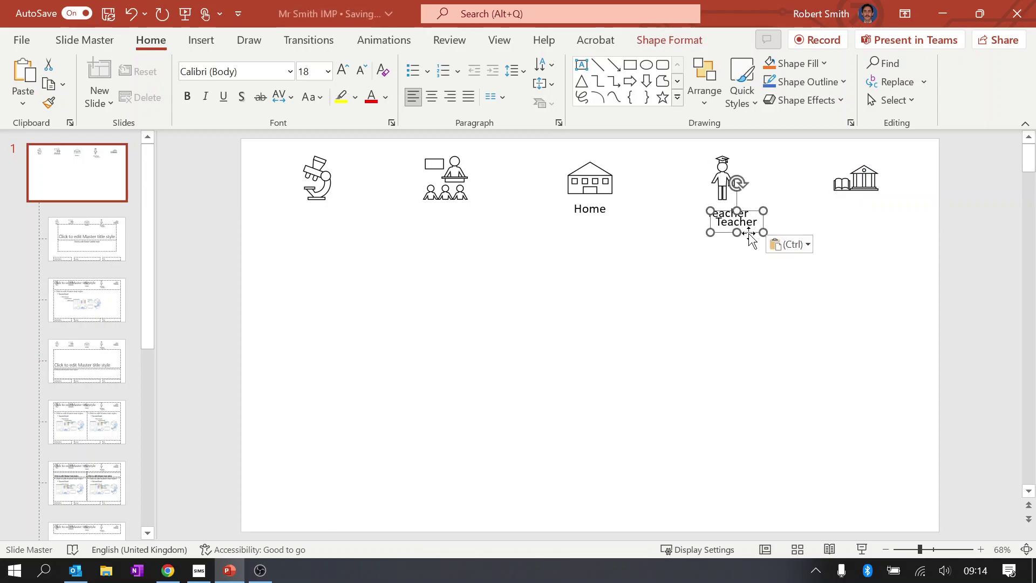
left_click_drag(744, 226, 867, 213)
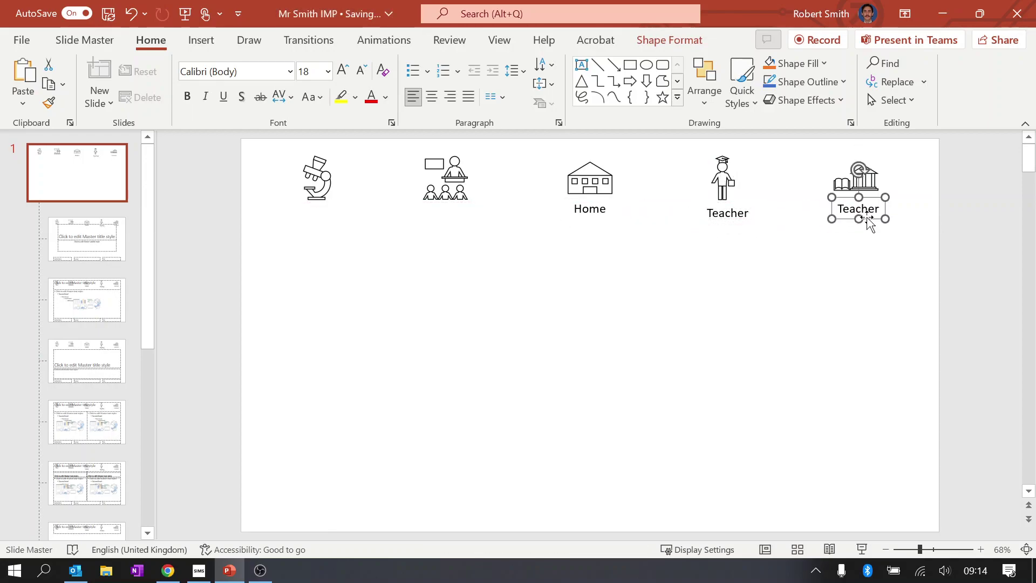
left_click(745, 221)
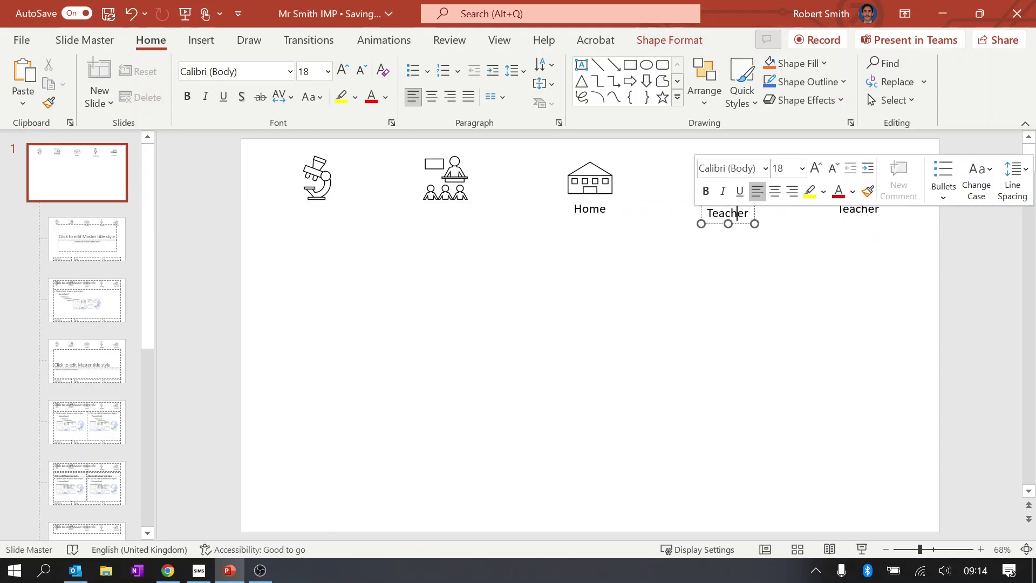
left_click_drag(745, 220, 743, 217)
left_click(870, 214)
type("Resources")
left_click(914, 287)
Step: Add 'Lab' under the microscope and 'Lesson Notes' under the classroom icon
left_click(882, 222)
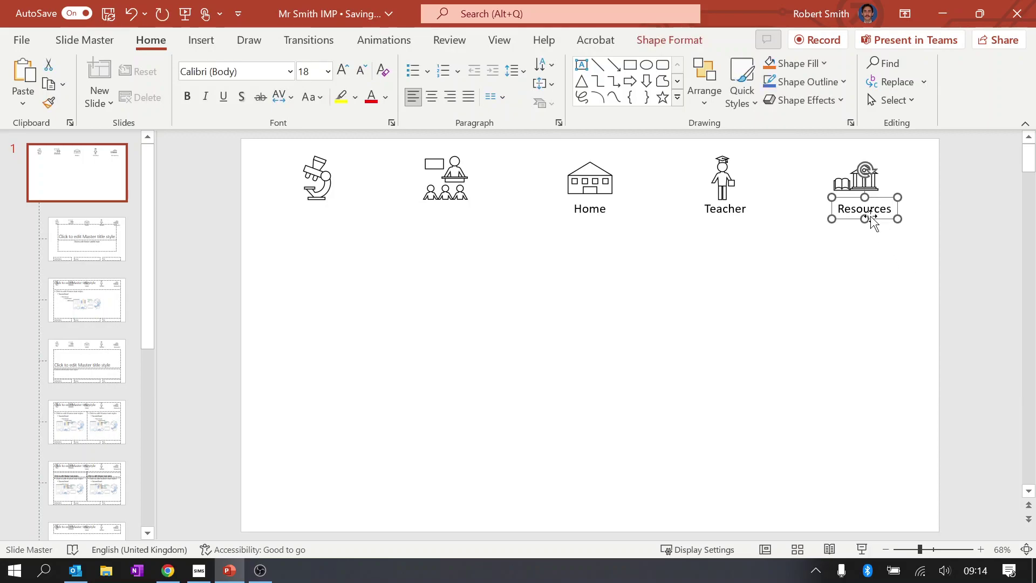
left_click_drag(887, 230, 329, 218)
type("Lab")
double_click(448, 209)
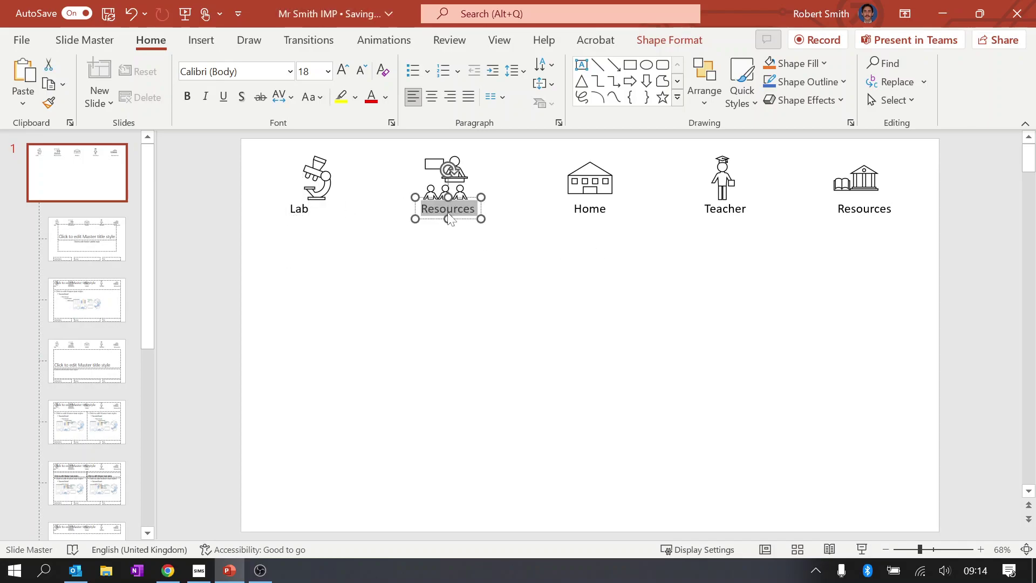
type("Lesson Notes")
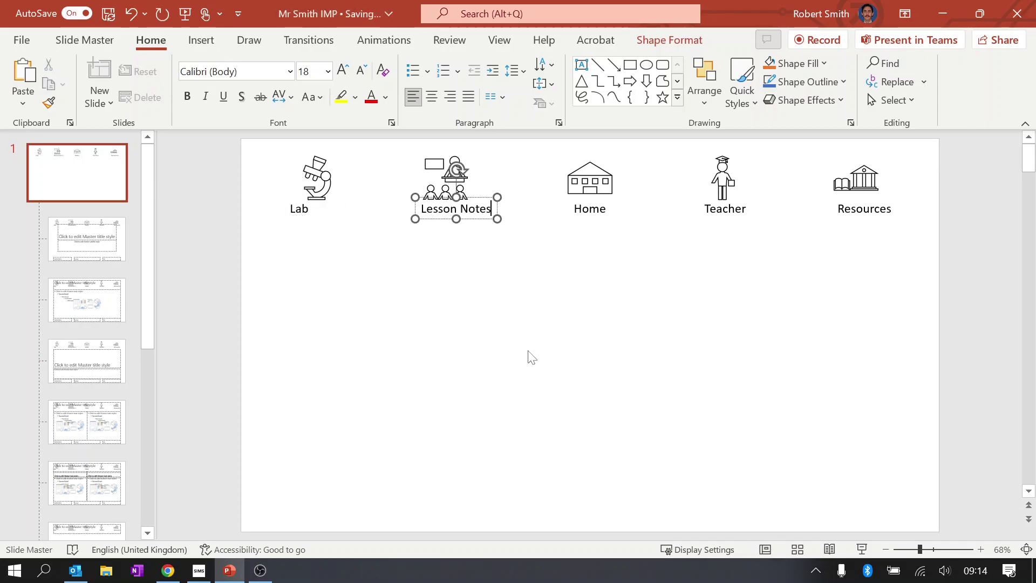
left_click(532, 357)
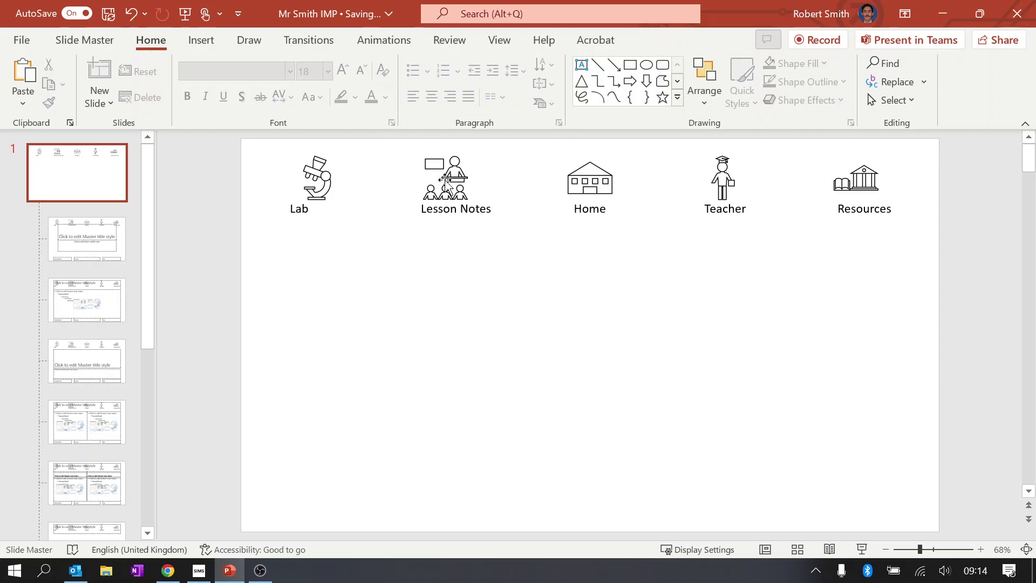
Step: Insert the BS Background picture on the master and stretch it to fill the slide (25.39 × 33.87 cm)
left_click(201, 40)
left_click(147, 92)
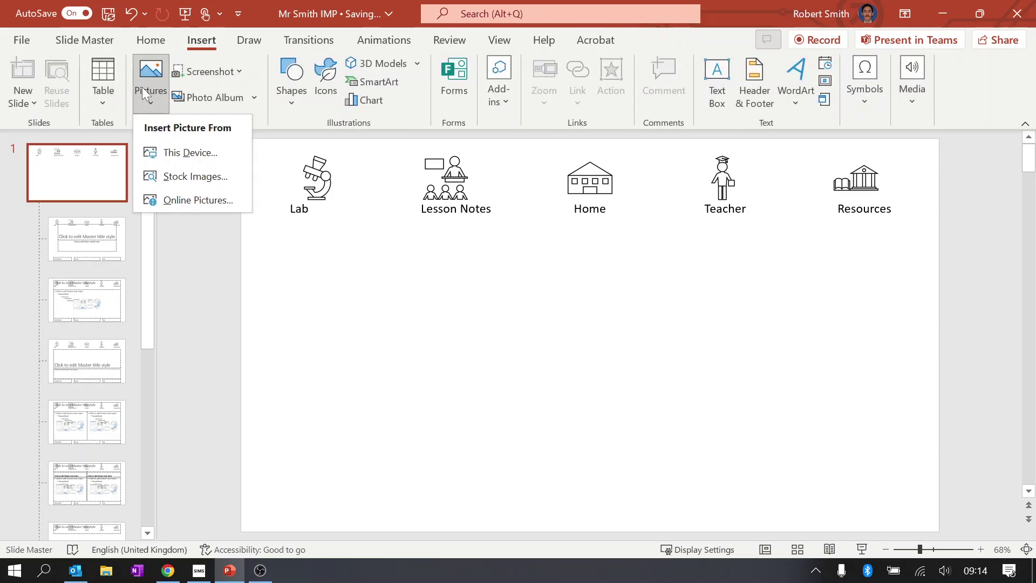
left_click(169, 150)
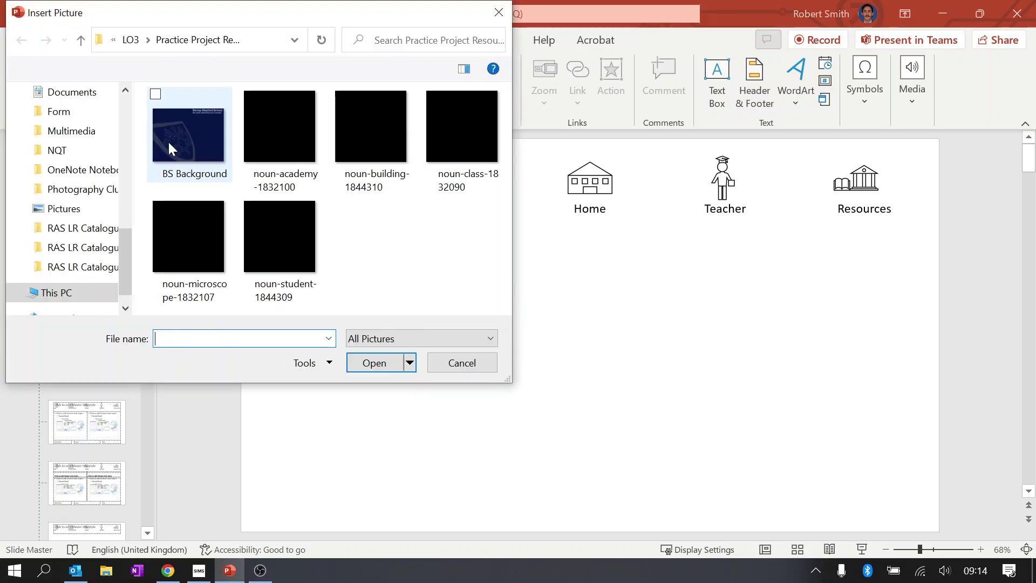
left_click(161, 141)
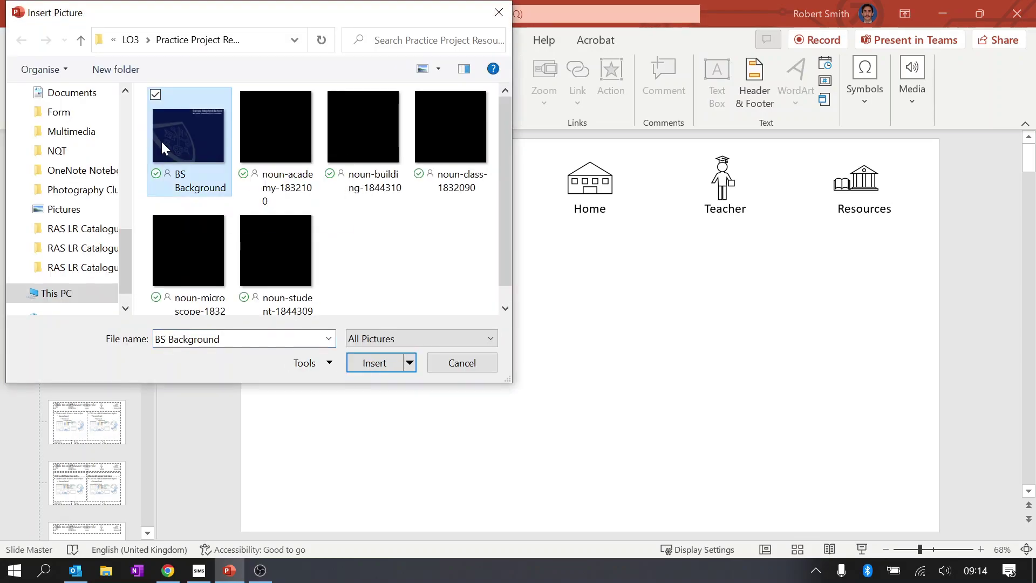
double_click(161, 140)
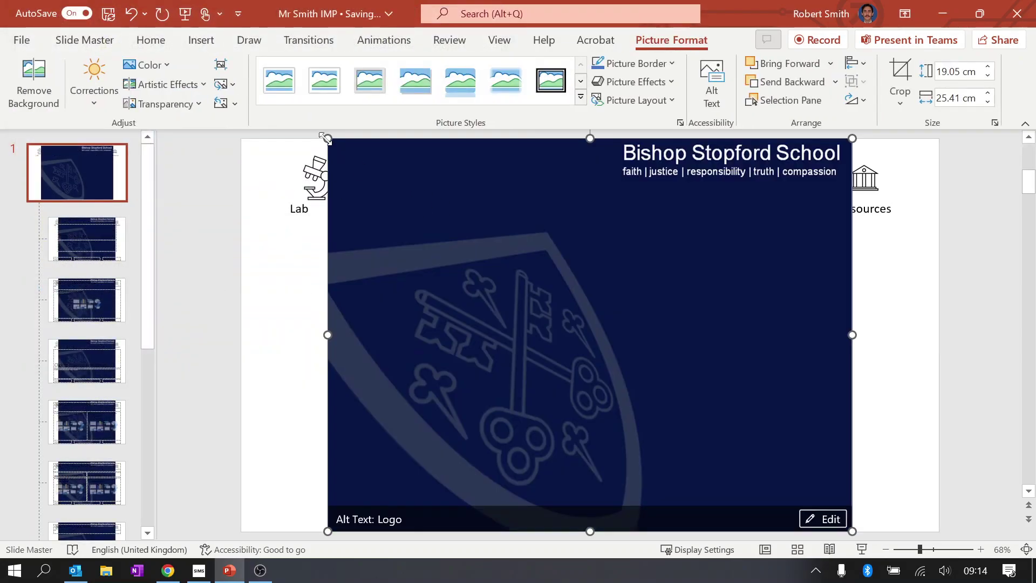
left_click_drag(851, 532, 940, 579)
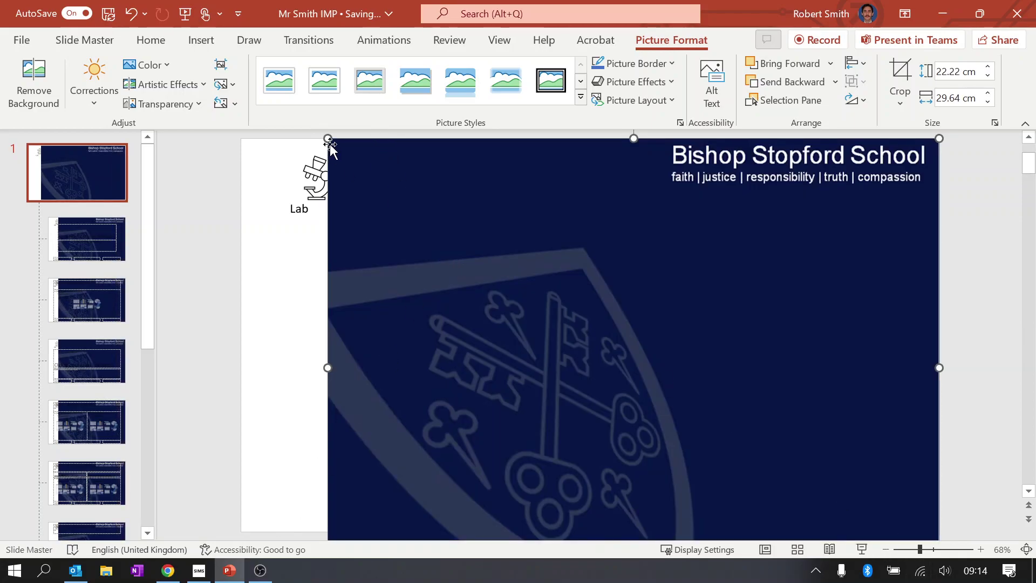
left_click_drag(329, 139, 241, 75)
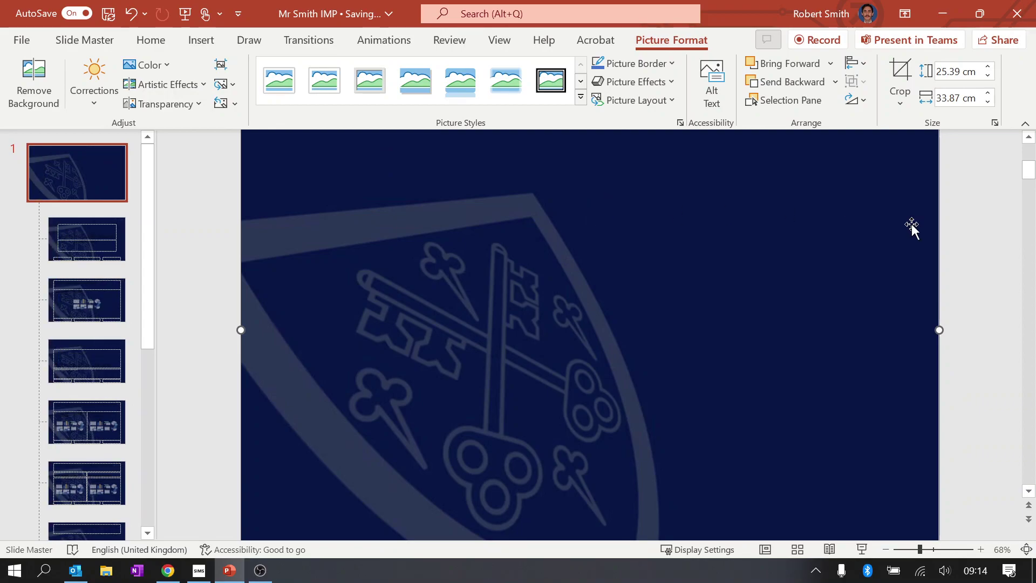
Step: Recolour the master's background picture with the Washout colour
left_click(166, 65)
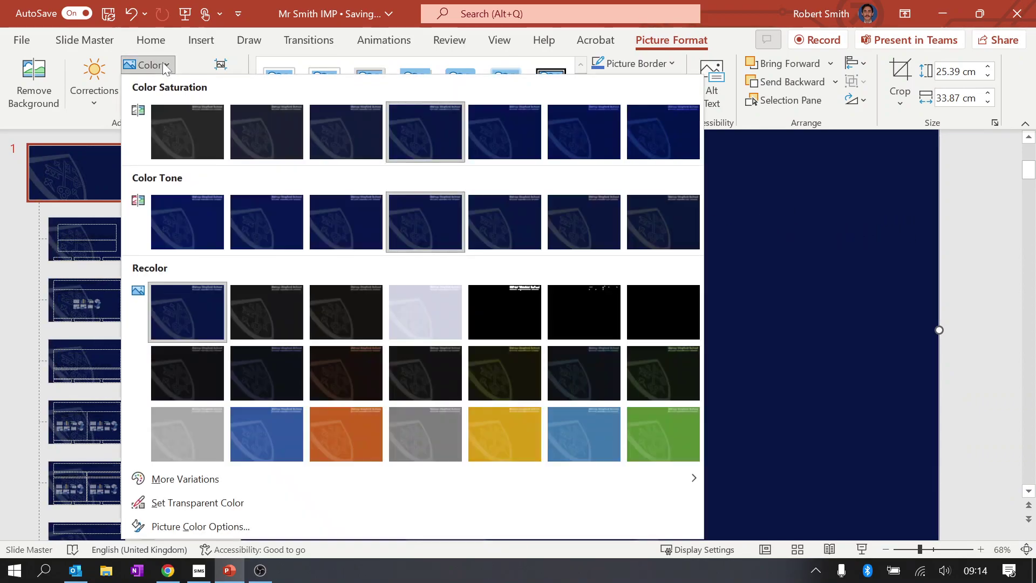
left_click(428, 330)
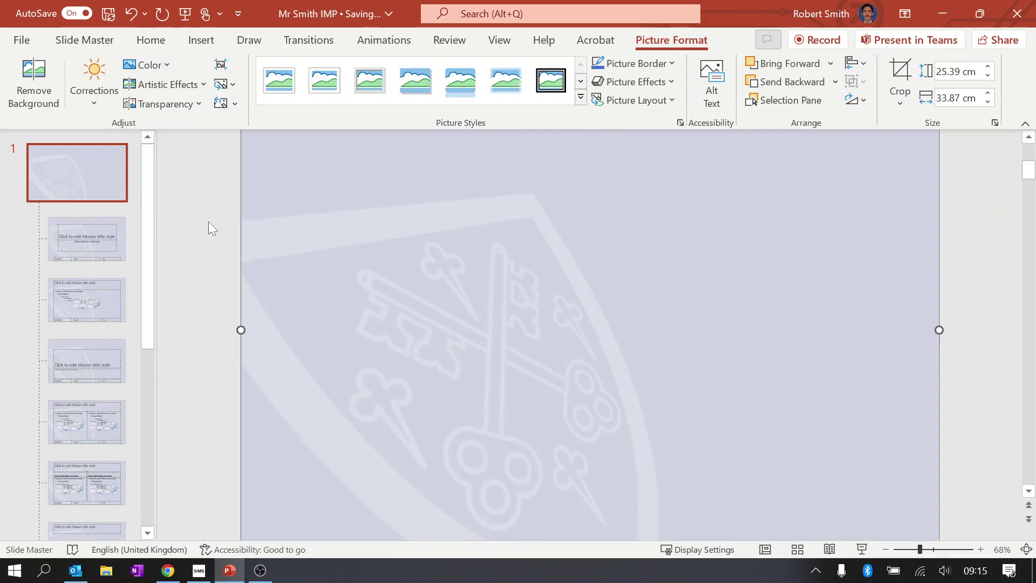
left_click(226, 215)
left_click(600, 173)
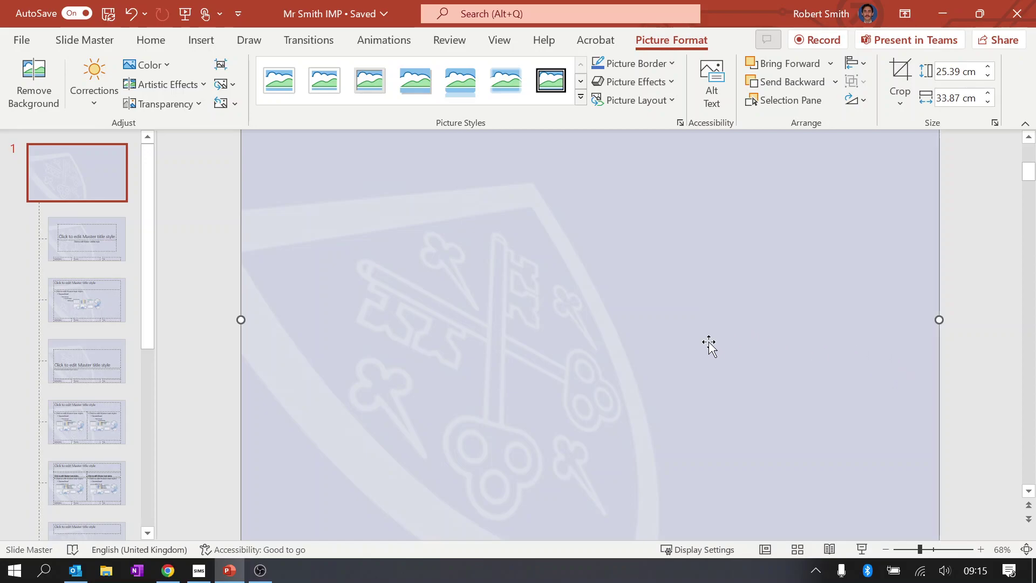
Step: Send the background picture to back so the icon bar shows on top
left_click(226, 264)
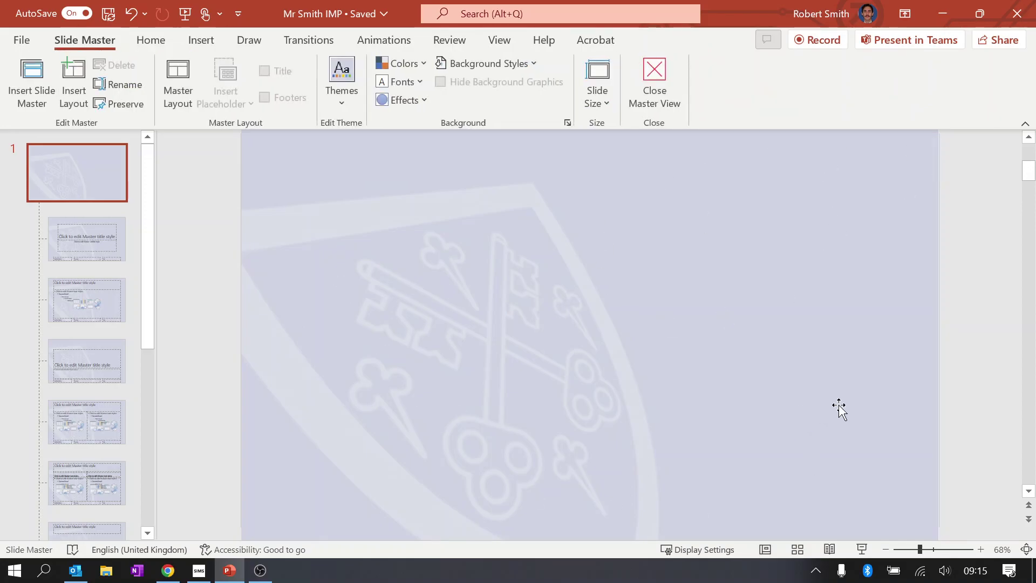
left_click(557, 279)
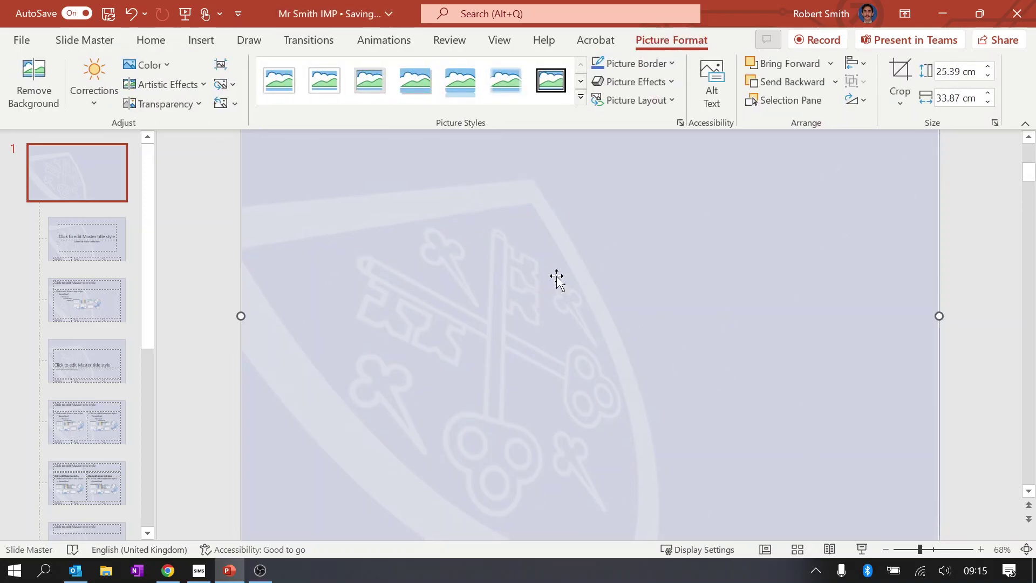
right_click(393, 232)
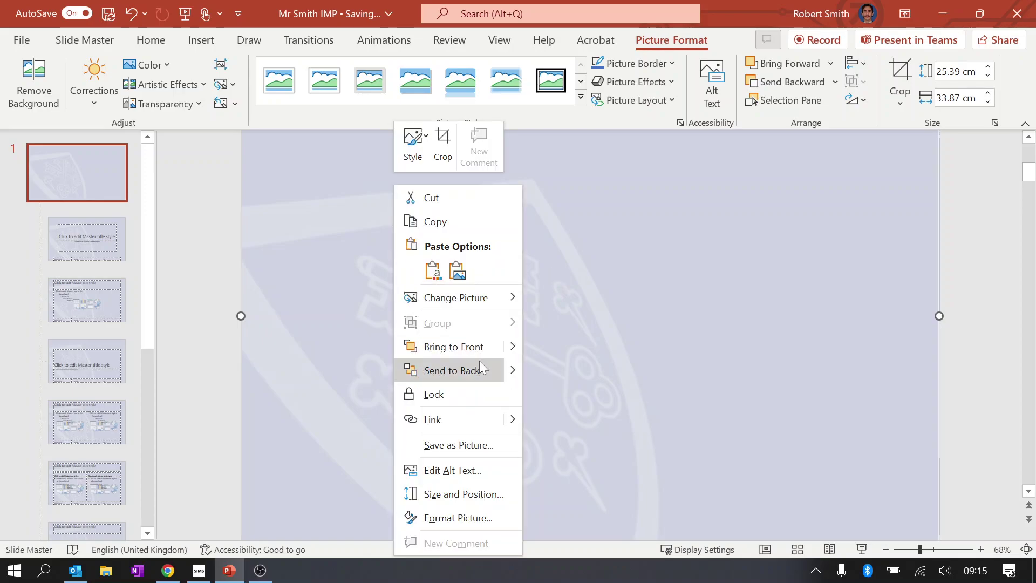
left_click(479, 369)
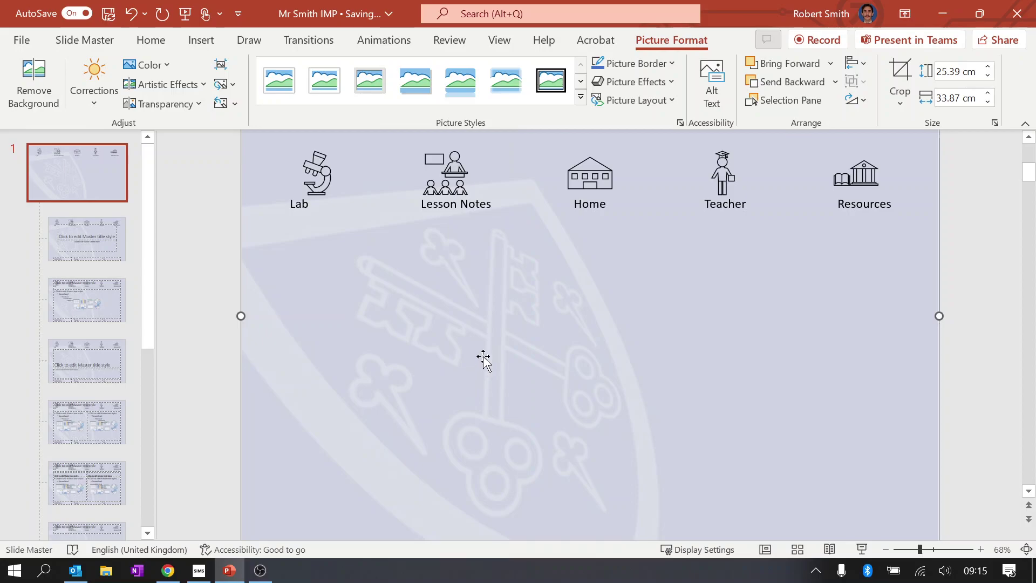
left_click(203, 303)
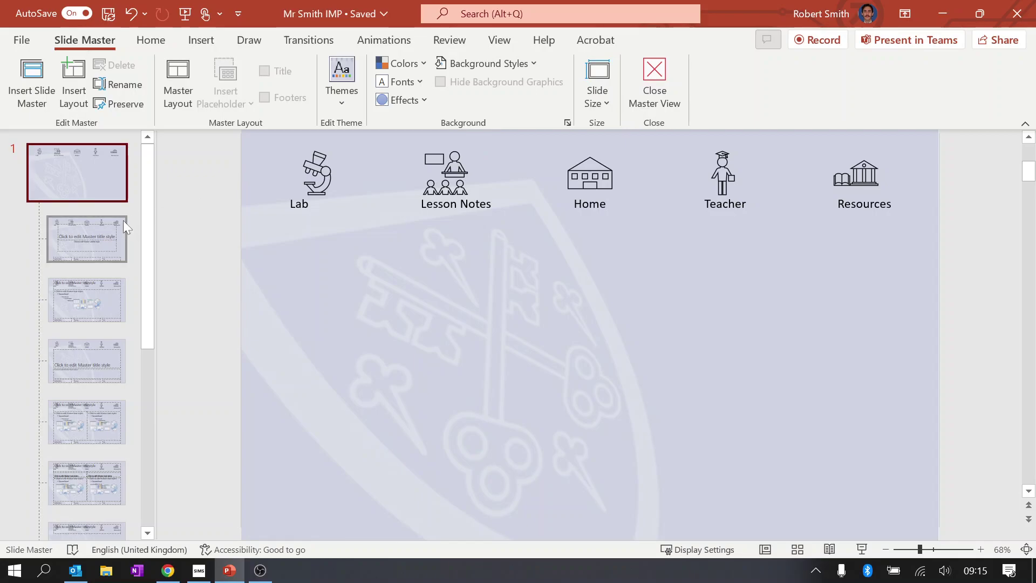
Step: Close master view and add a second slide with its body bullet cleared
left_click(654, 86)
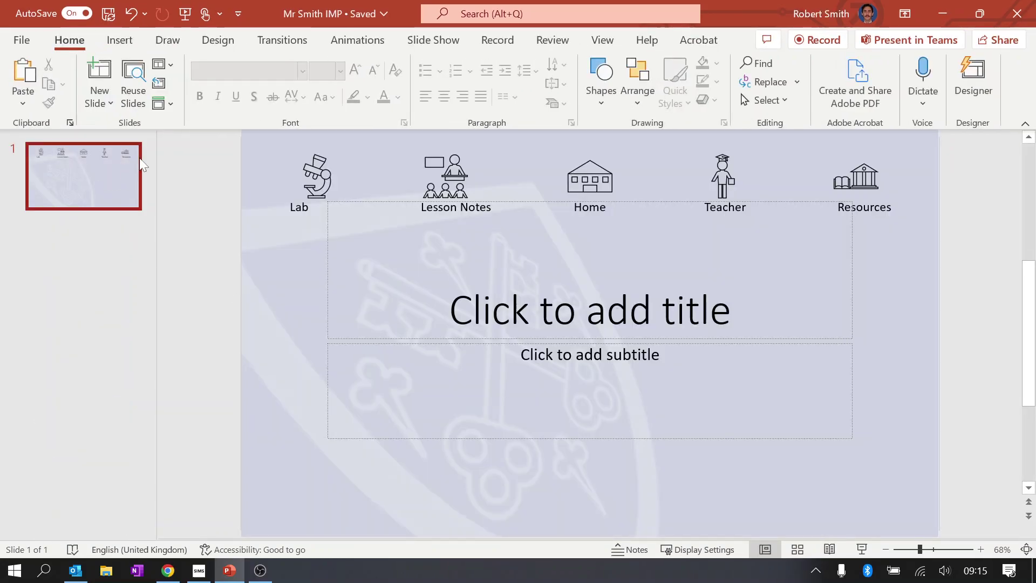
right_click(86, 248)
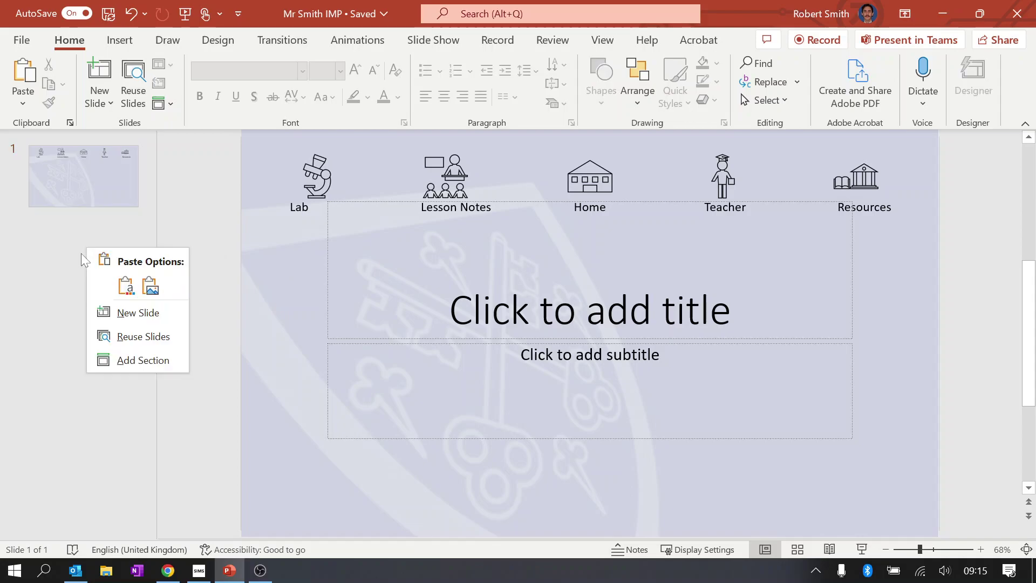
left_click(139, 313)
left_click(308, 253)
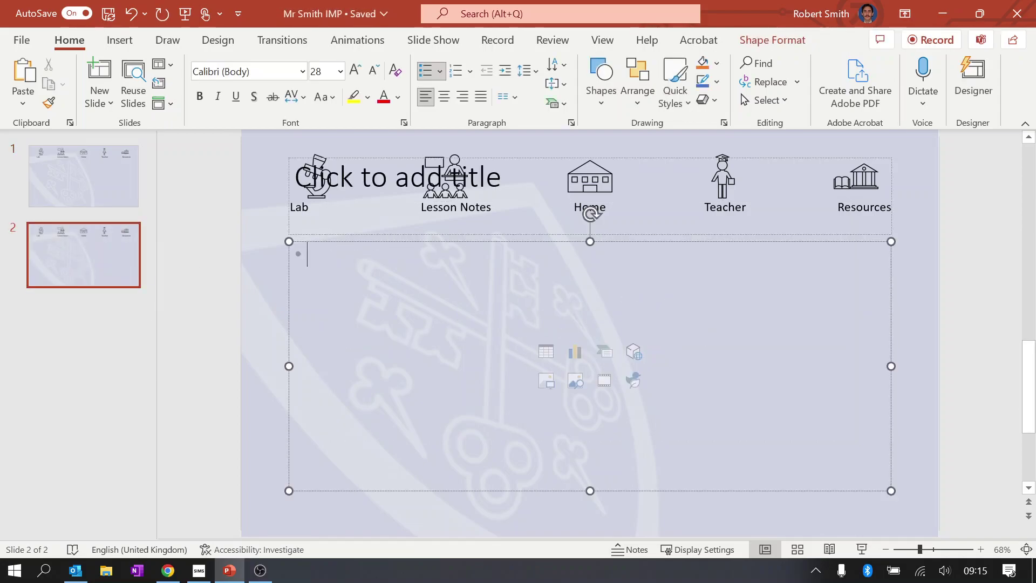
key("BackSpace")
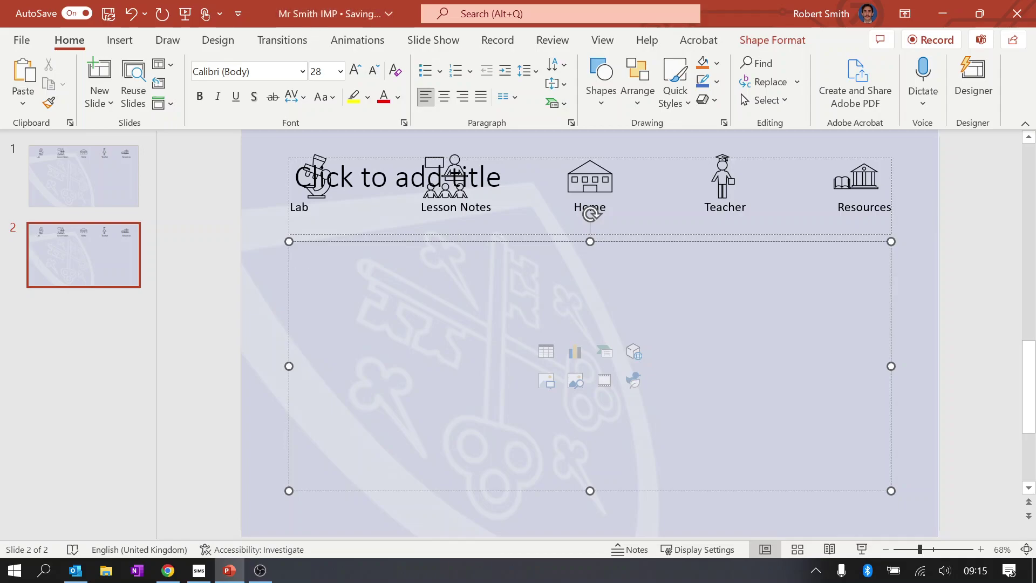
left_click(590, 214)
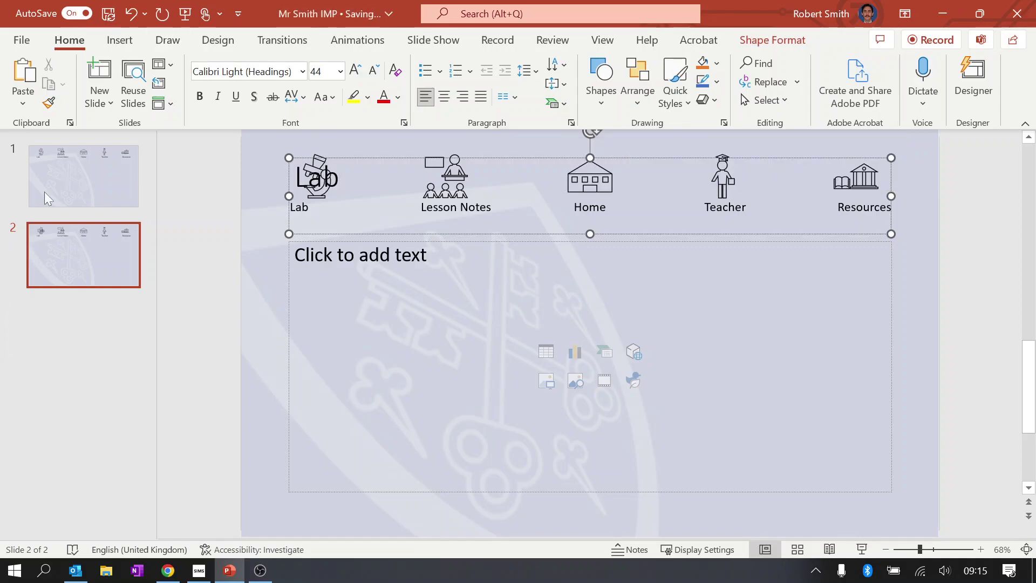
Step: Title slide 1 'Home' and add a third slide with 'Lesson No' typed in the body
left_click(63, 184)
left_click(591, 301)
type("Home")
right_click(35, 326)
left_click(70, 390)
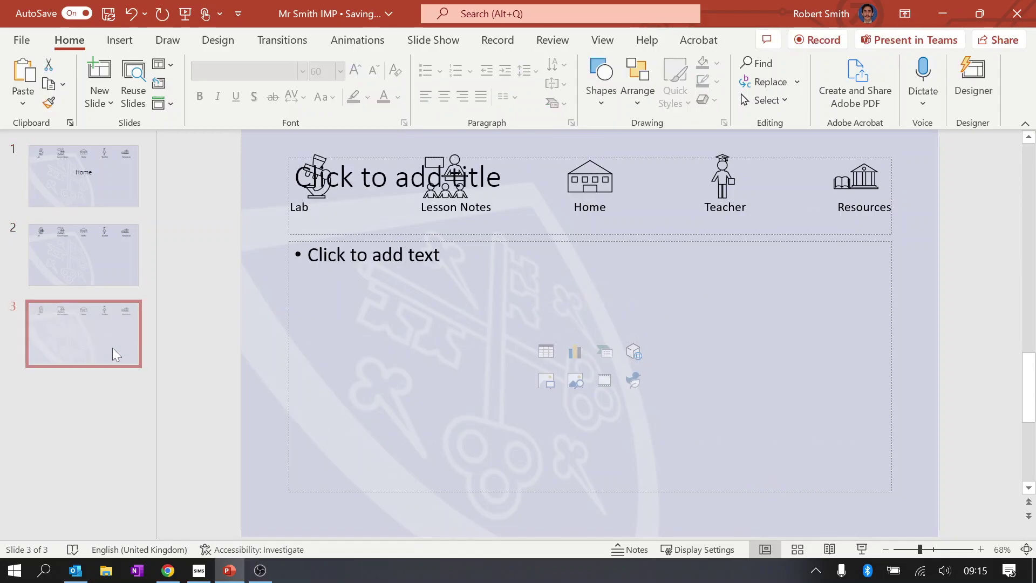
left_click(307, 254)
key("BackSpace")
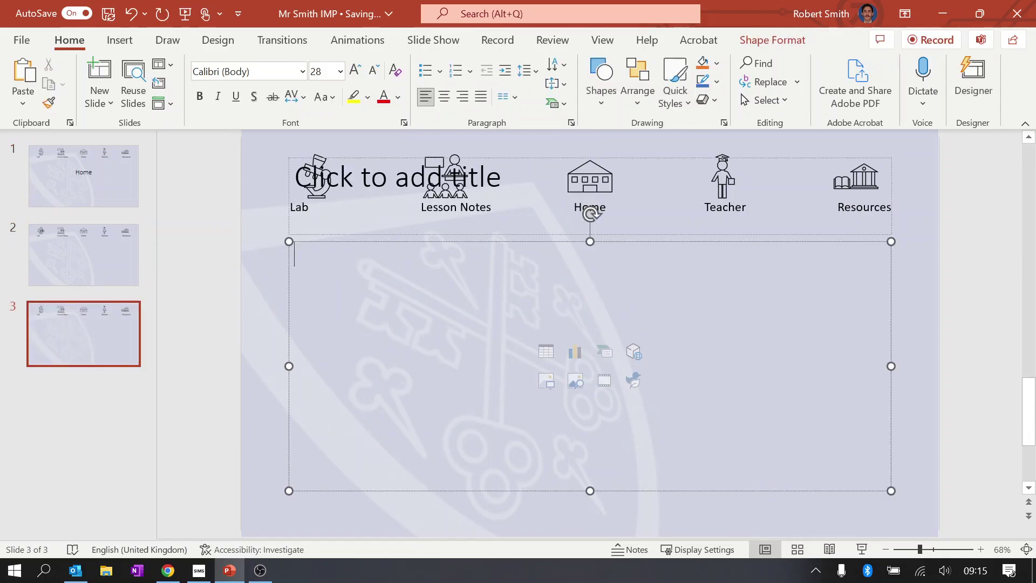
type("Lesson Notes")
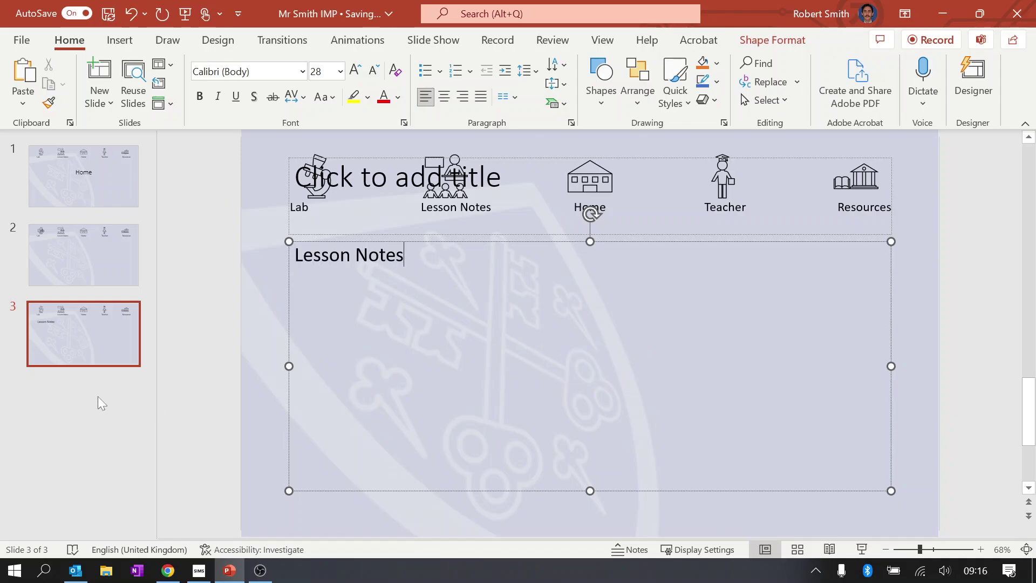
Step: Add a fourth slide titled 'Teacher' with its body bullet cleared
right_click(98, 396)
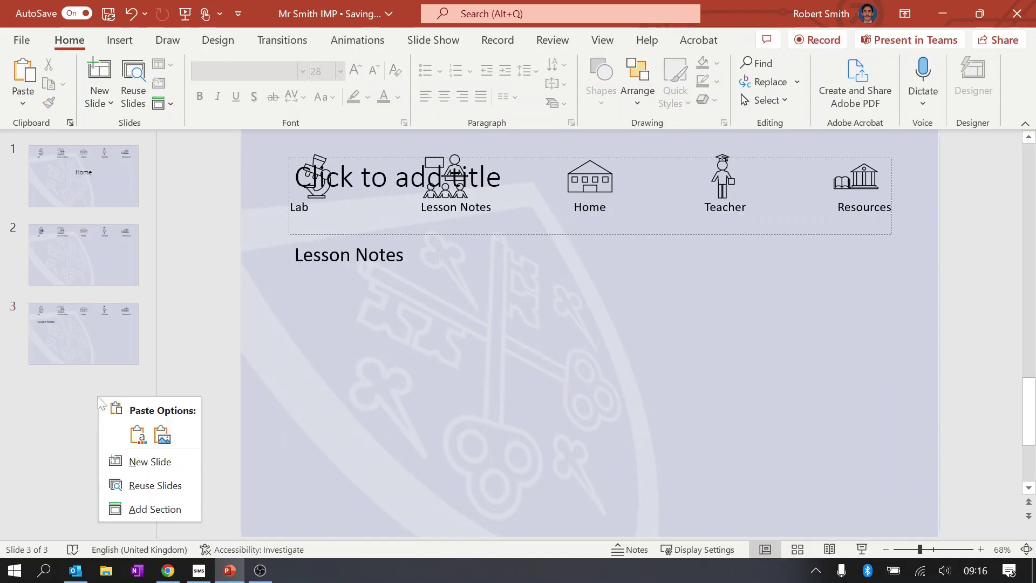
left_click(142, 461)
left_click(372, 256)
key("BackSpace")
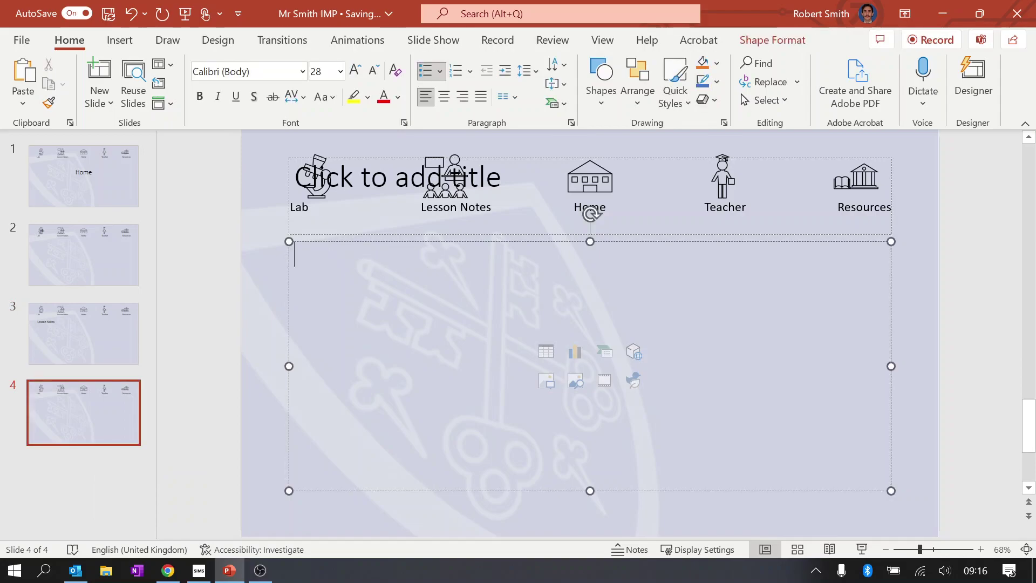
left_click(468, 235)
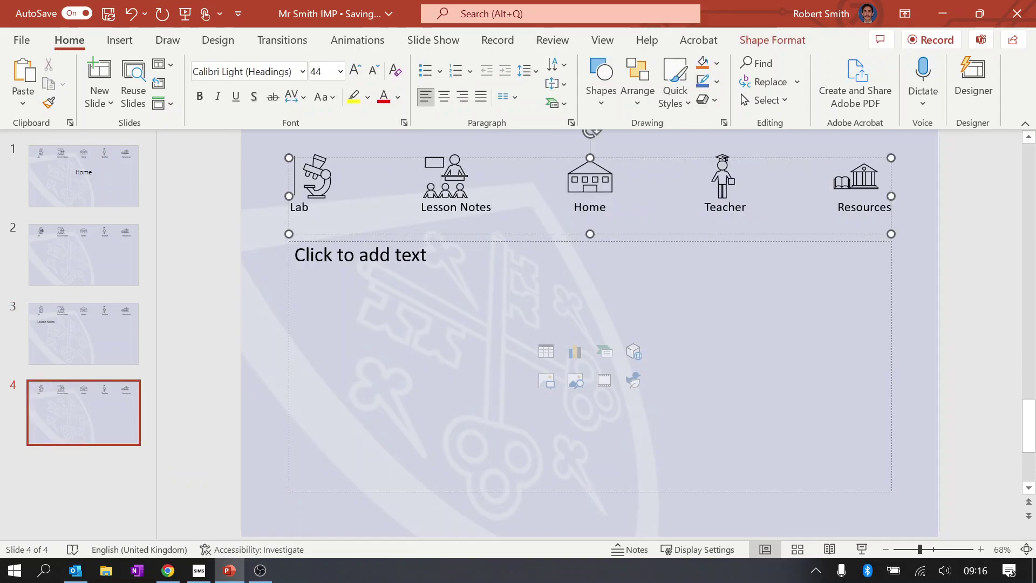
type("Teacher")
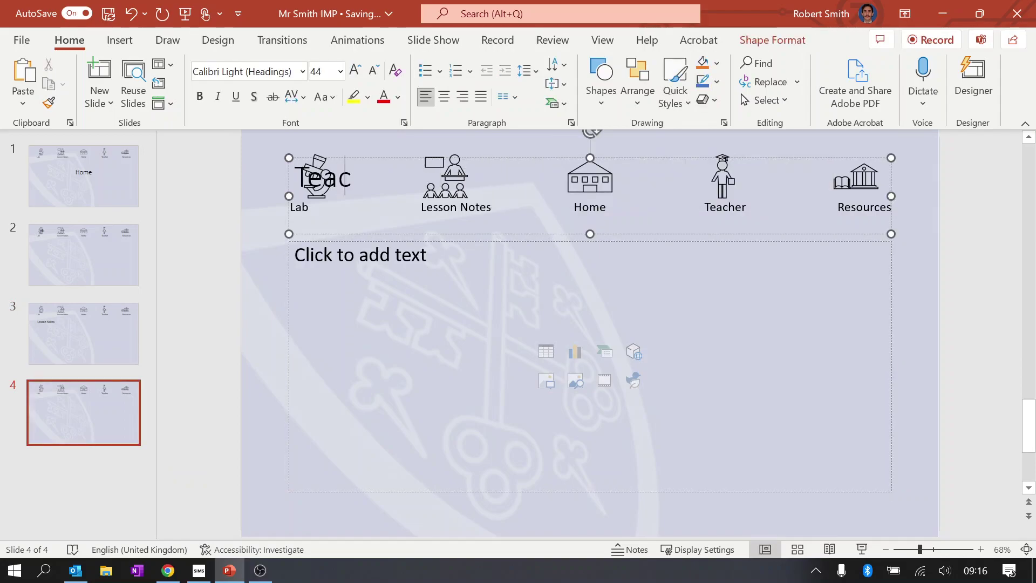
Step: Move the 'Lesson Notes' text on slide 3 from the body into the title
left_click(143, 487)
left_click(81, 349)
triple_click(349, 255)
key("ctrl+x")
left_click(295, 211)
key("ctrl+v")
key("Escape")
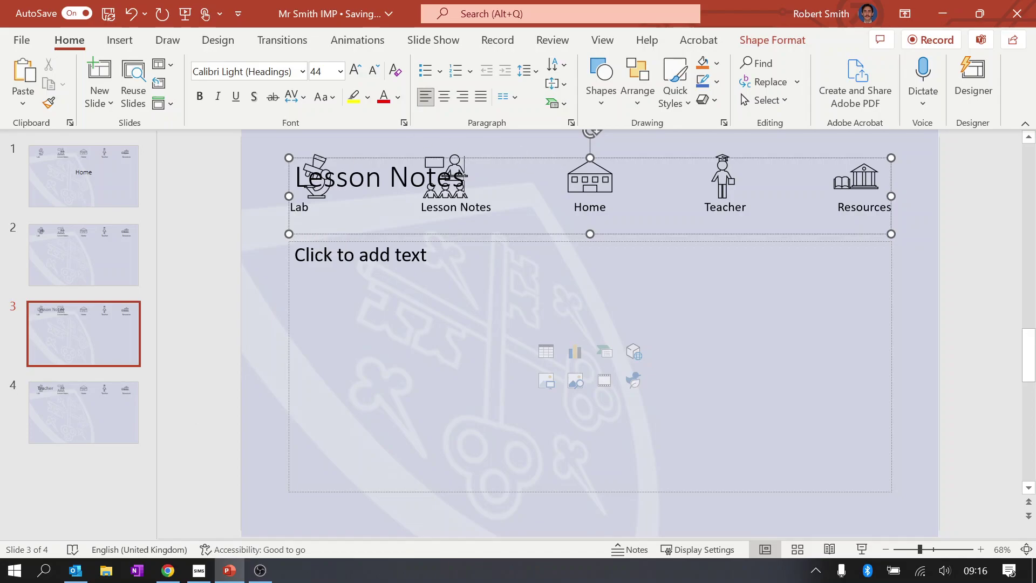
Step: Add a fifth slide titled 'Resources'
left_click(82, 480)
right_click(82, 480)
left_click(108, 419)
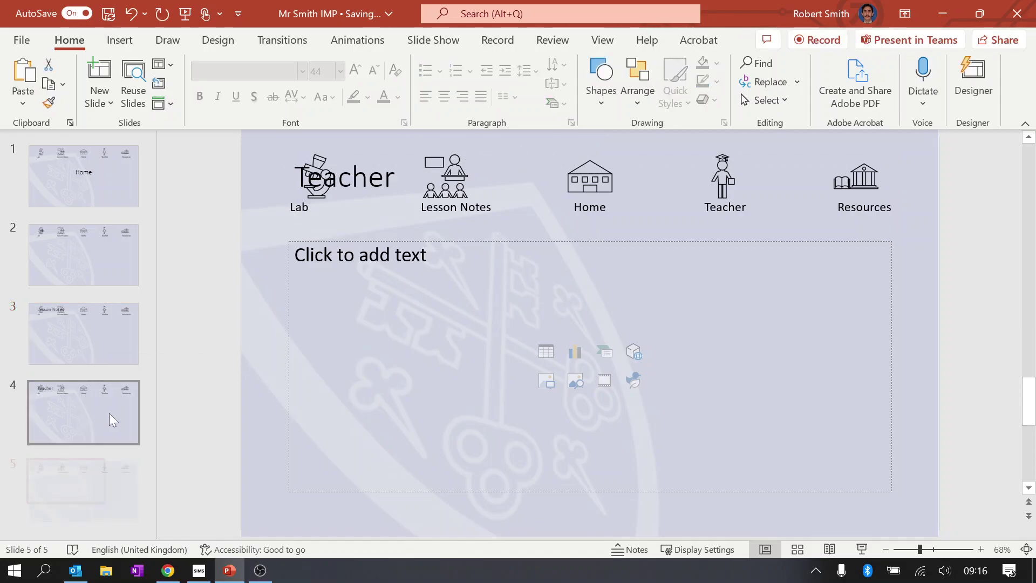
left_click(378, 178)
type("Resources")
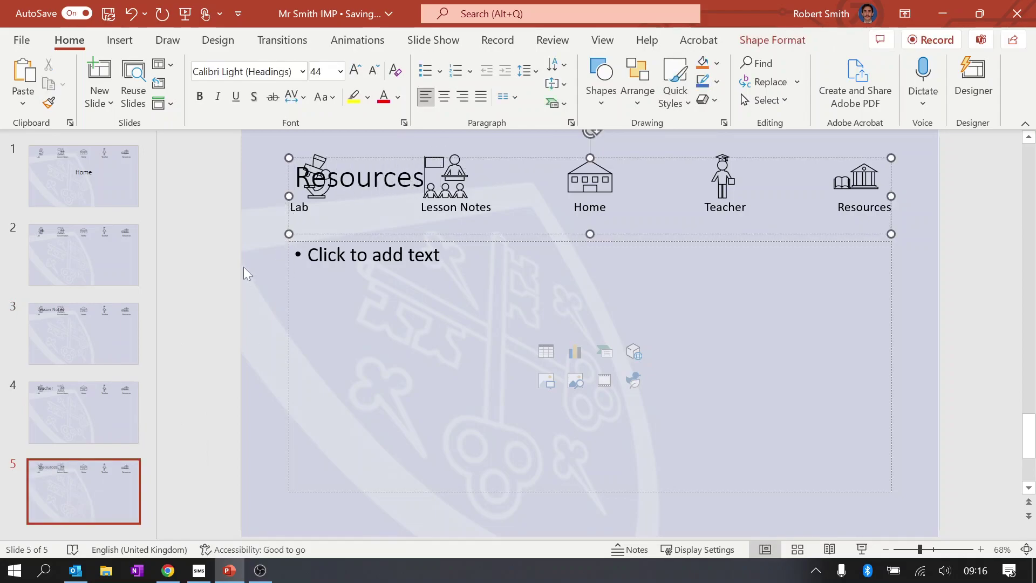
left_click(244, 271)
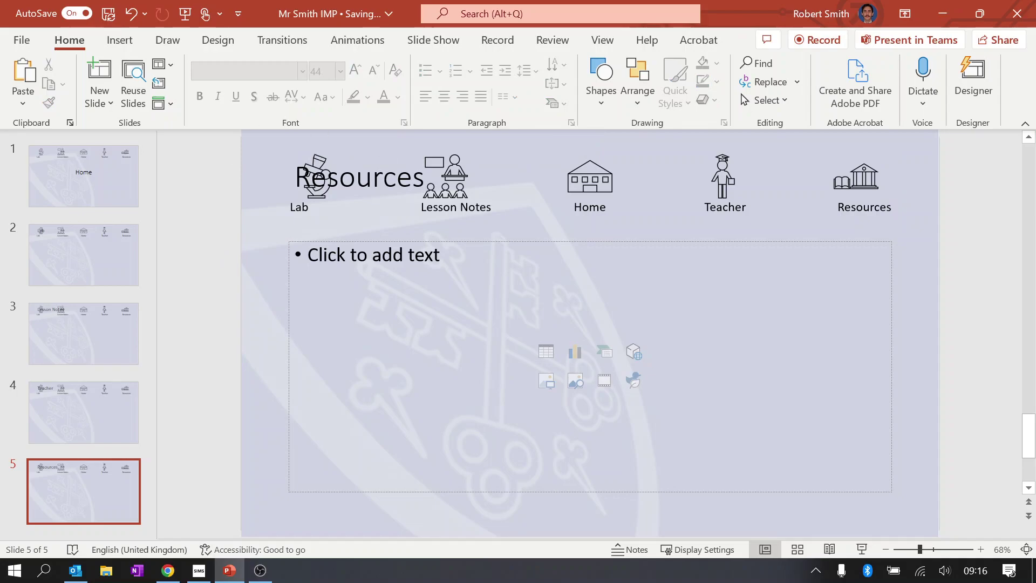
left_click(373, 173)
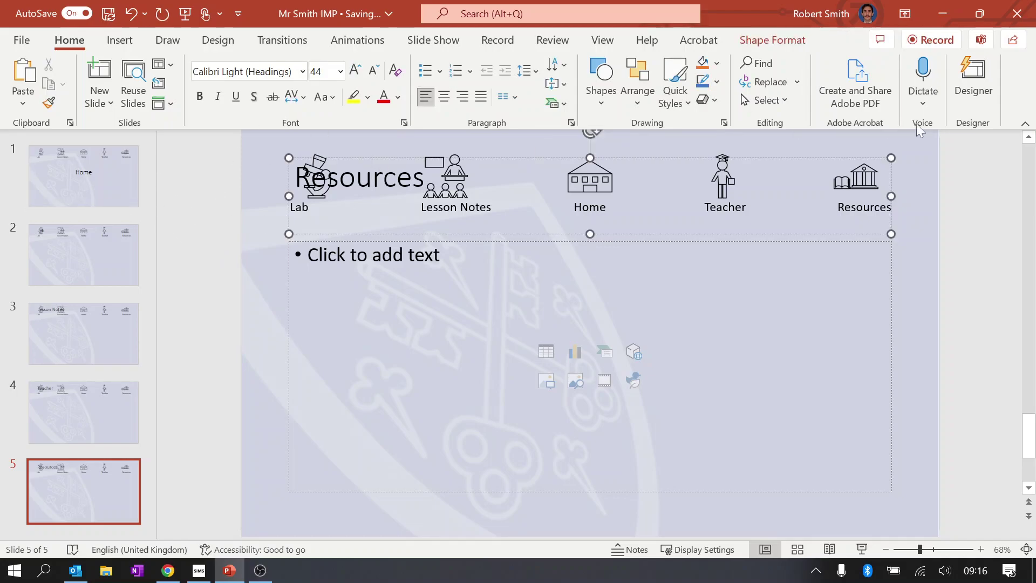
left_click(96, 244)
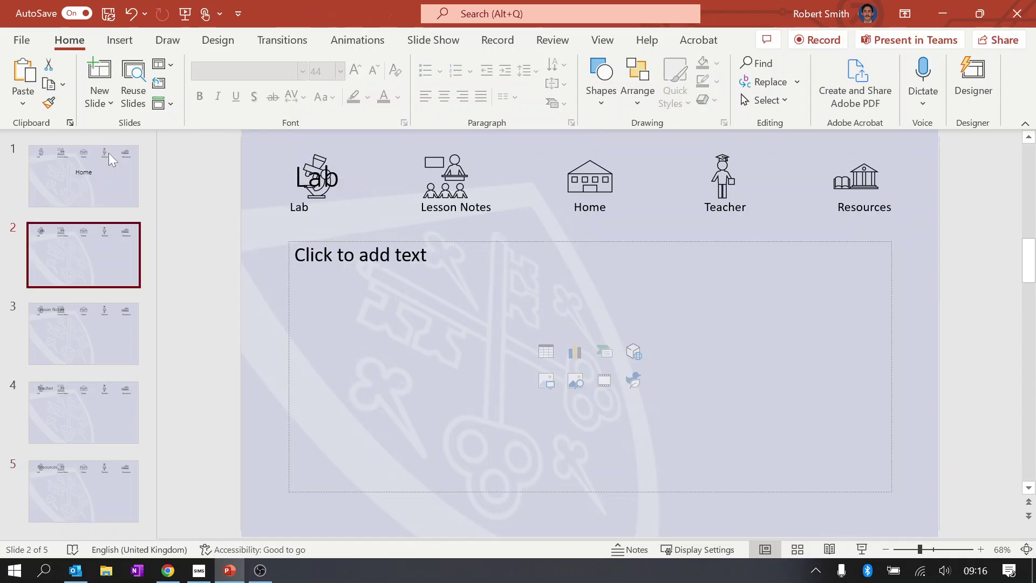
Step: Switch to Slide Master view and select the top master slide
left_click(111, 160)
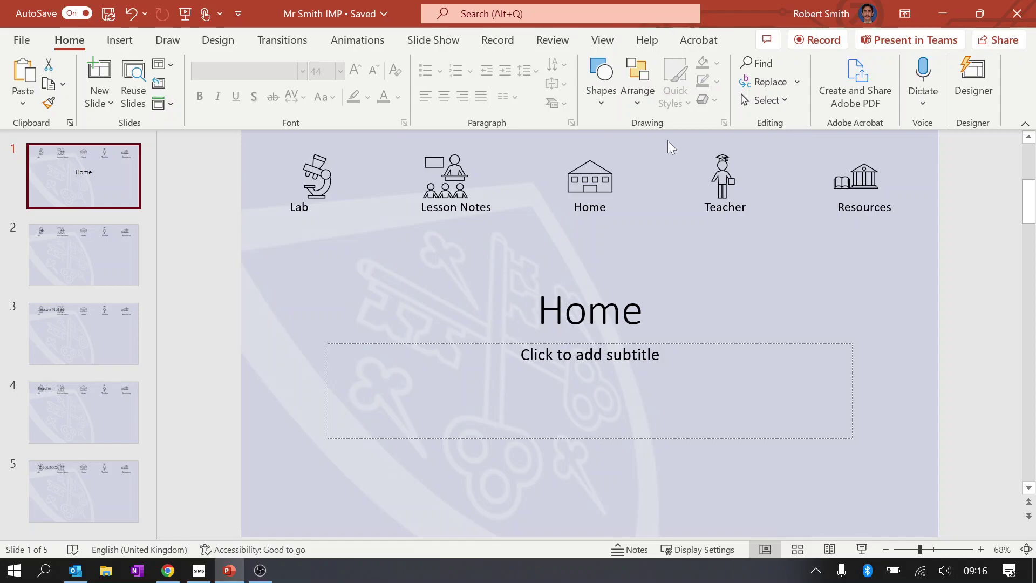
left_click(601, 40)
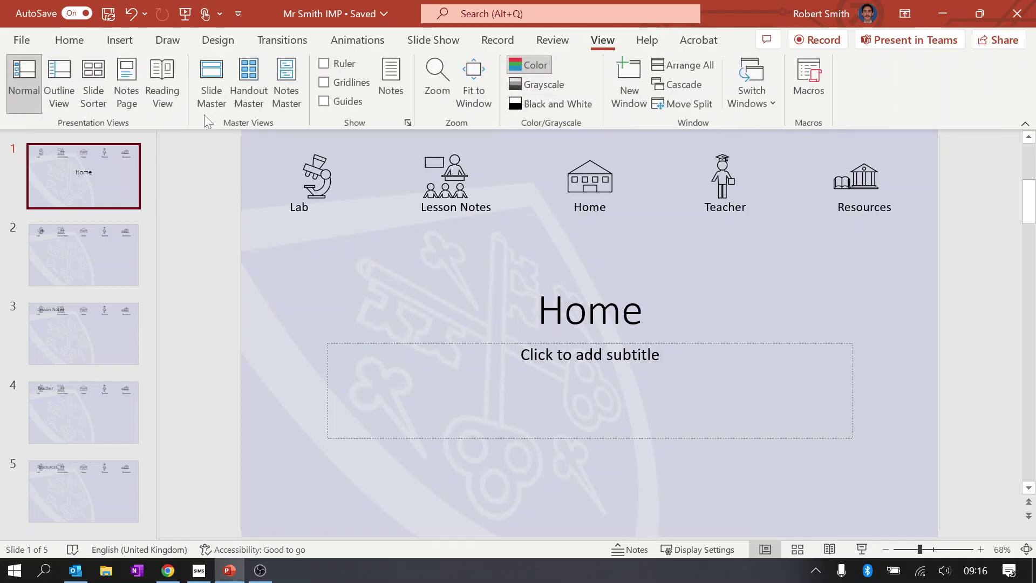
left_click(203, 94)
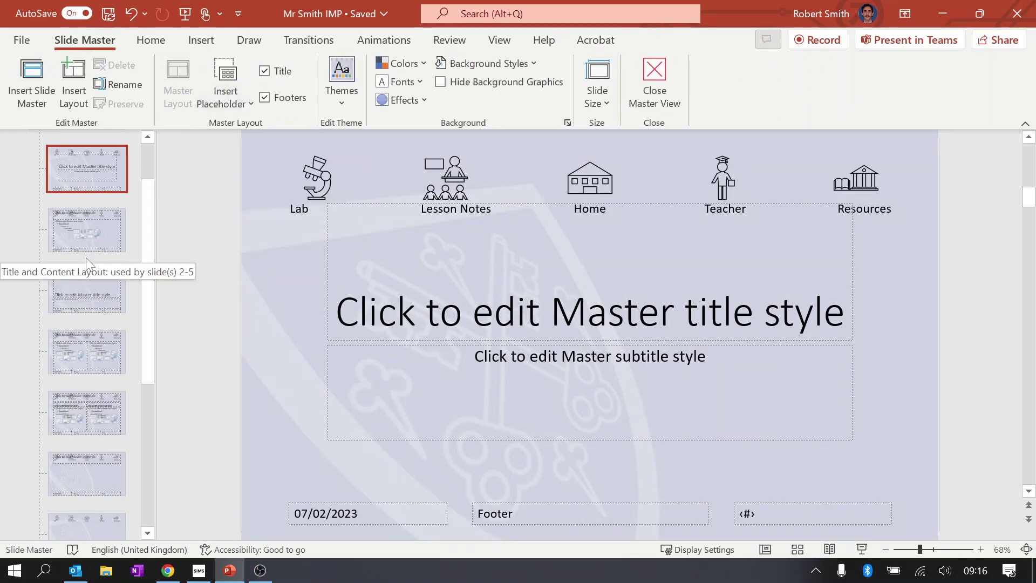
scroll(370, 283, "up", 1)
scroll(111, 202, "up", 2)
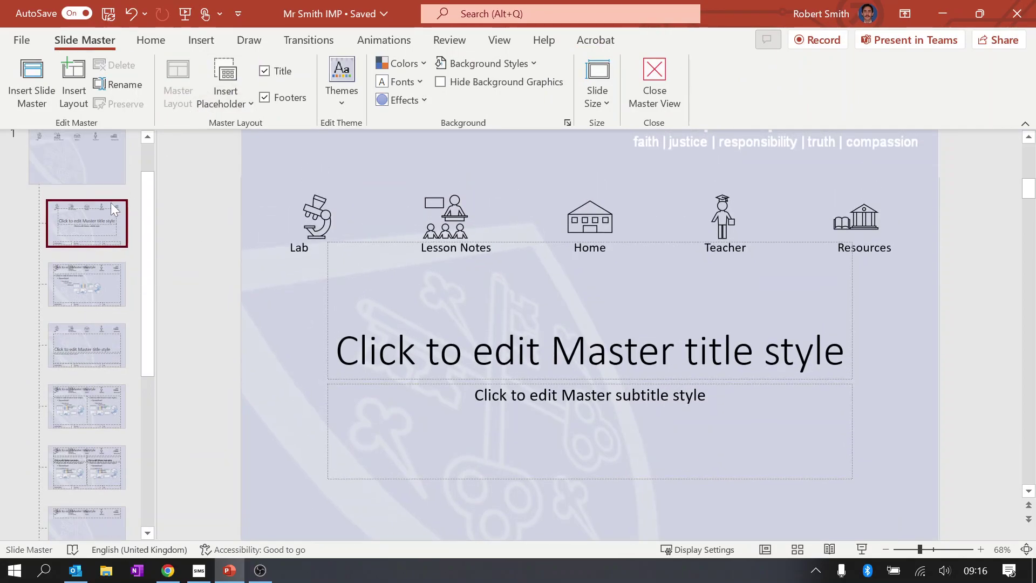
left_click(92, 170)
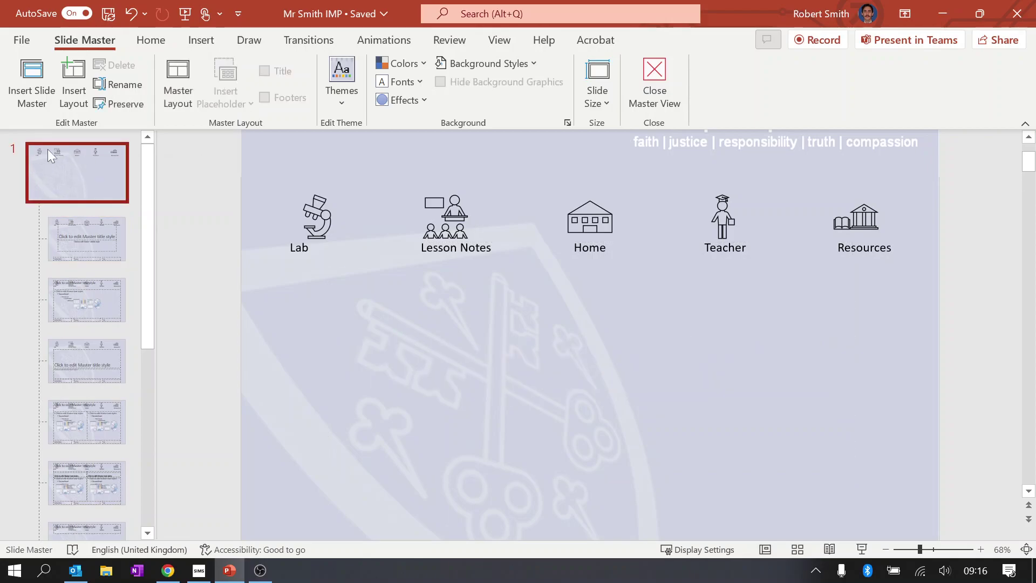
Step: Select just the Lab microscope picture on the master's icon bar
left_click(323, 226)
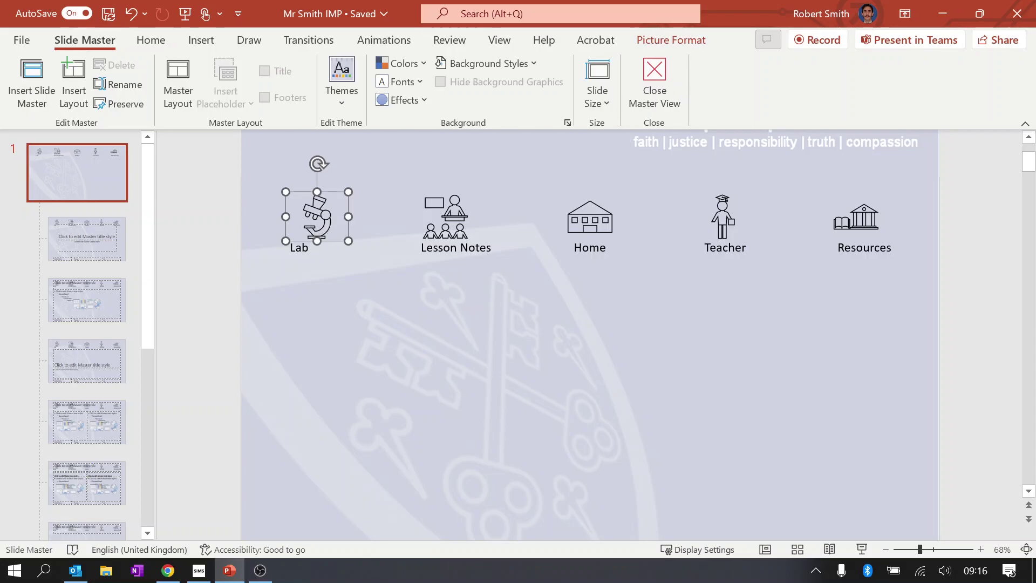
left_click(305, 249, "shift")
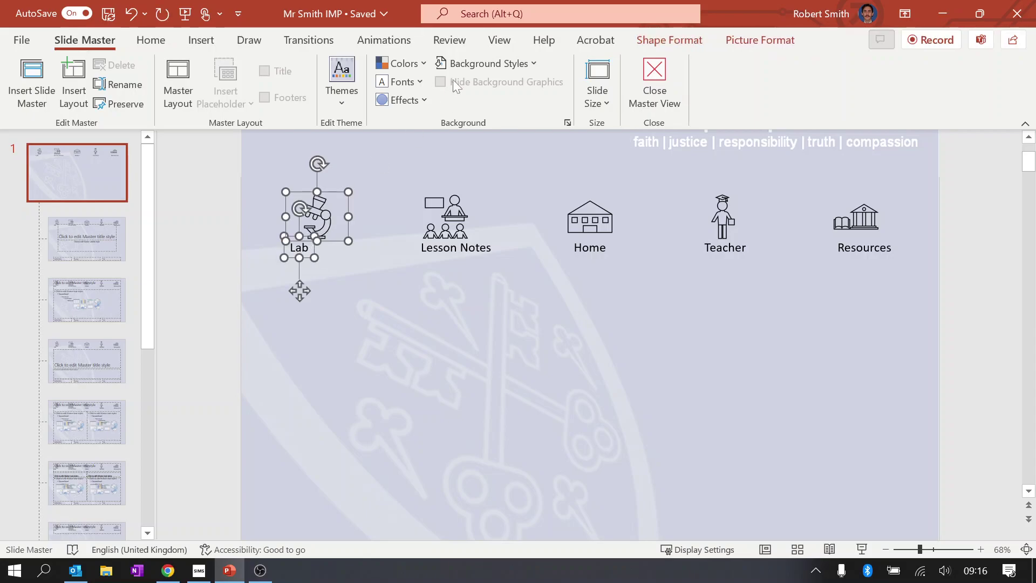
left_click(199, 48)
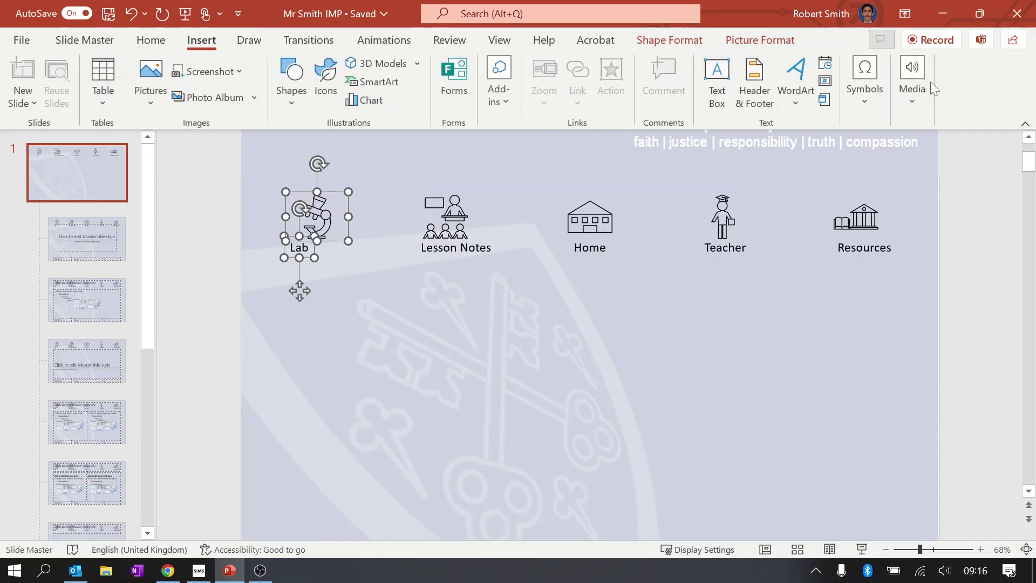
left_click(357, 278)
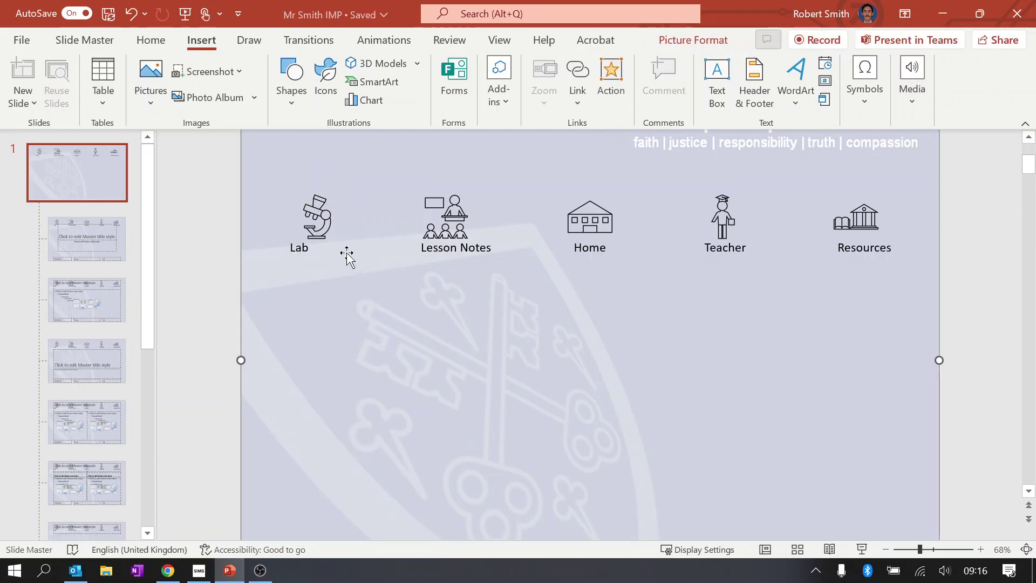
left_click(327, 224)
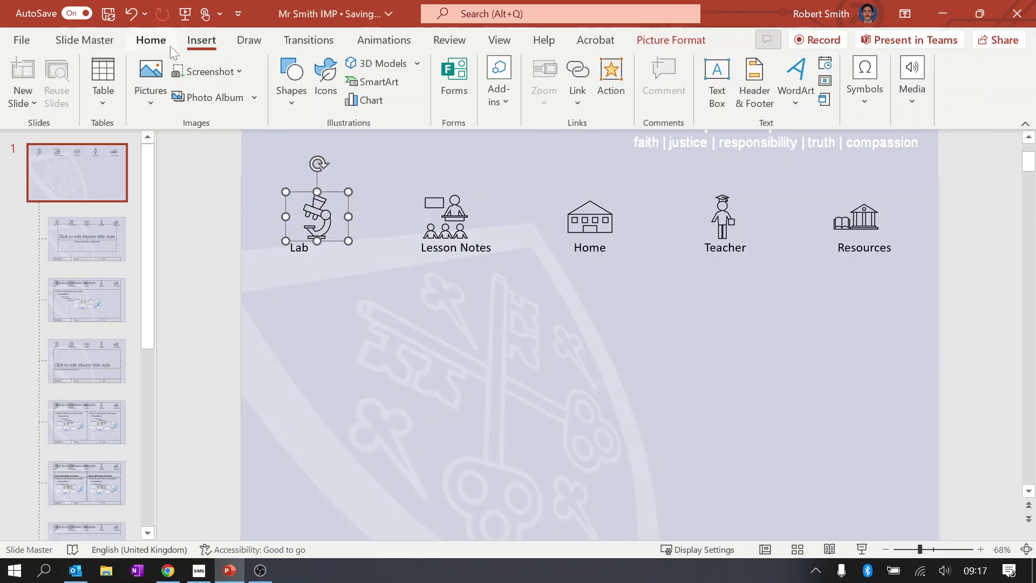
Step: Set the microscope icon's click action to Hyperlink to Slide '2. Lab'
left_click(606, 77)
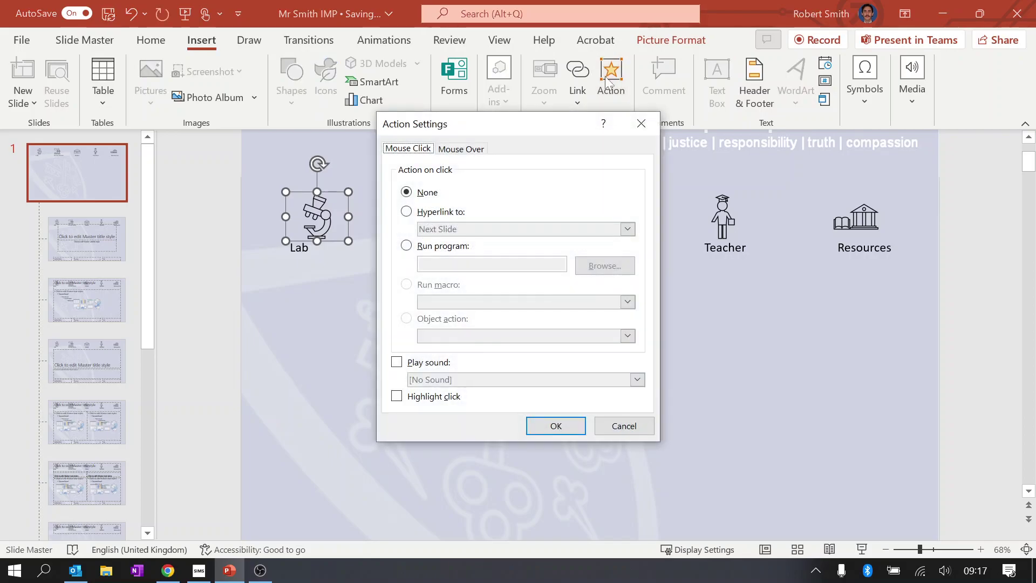
left_click(419, 214)
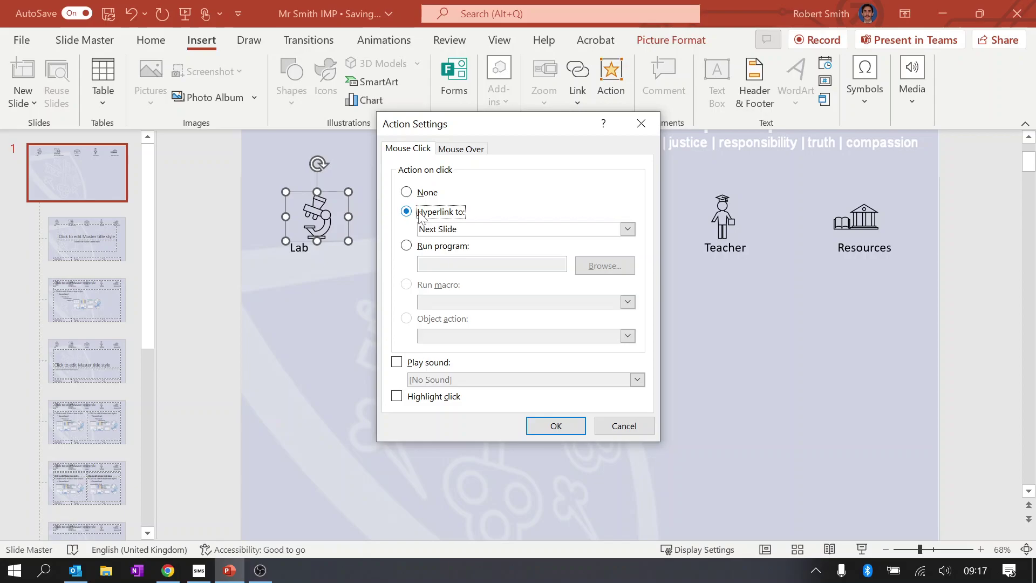
left_click(440, 235)
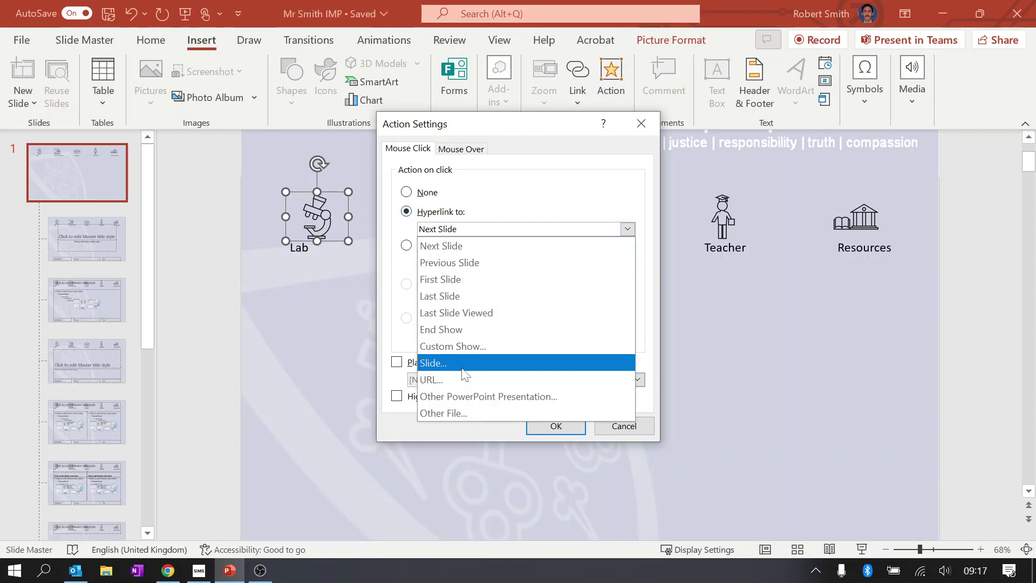
left_click(463, 367)
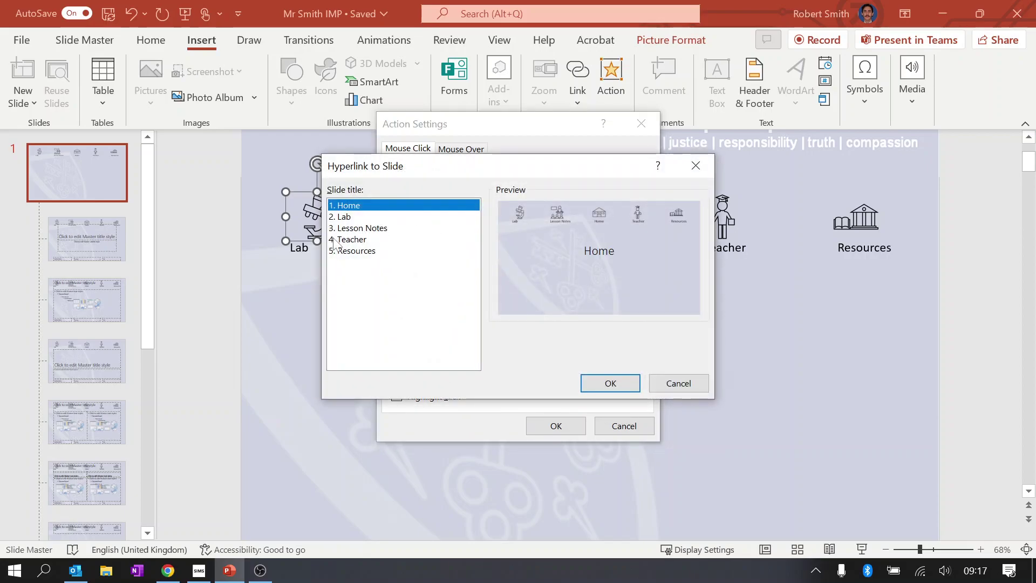
left_click(364, 217)
left_click(372, 228)
left_click(377, 218)
left_click_drag(423, 166, 574, 200)
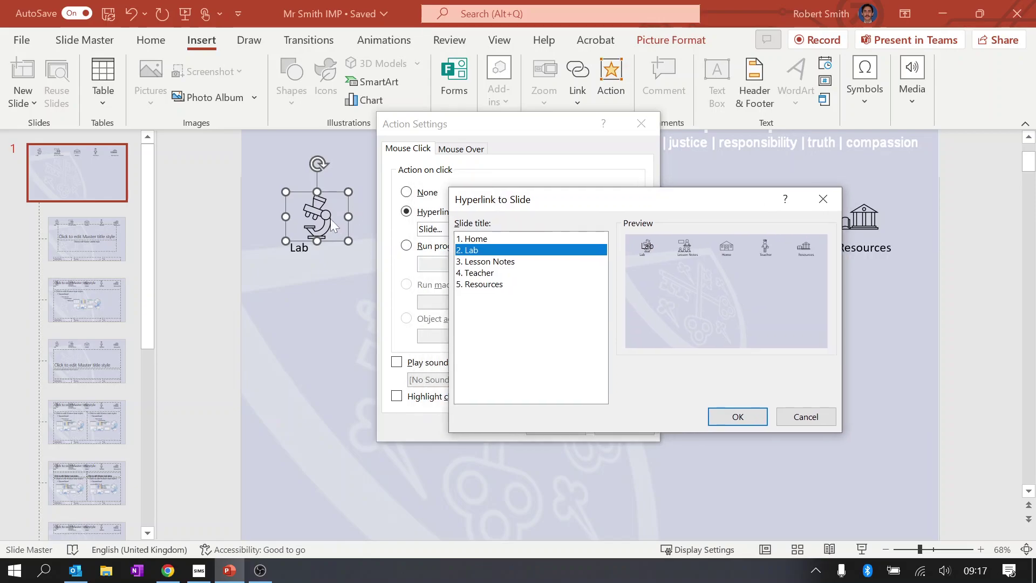
left_click(736, 418)
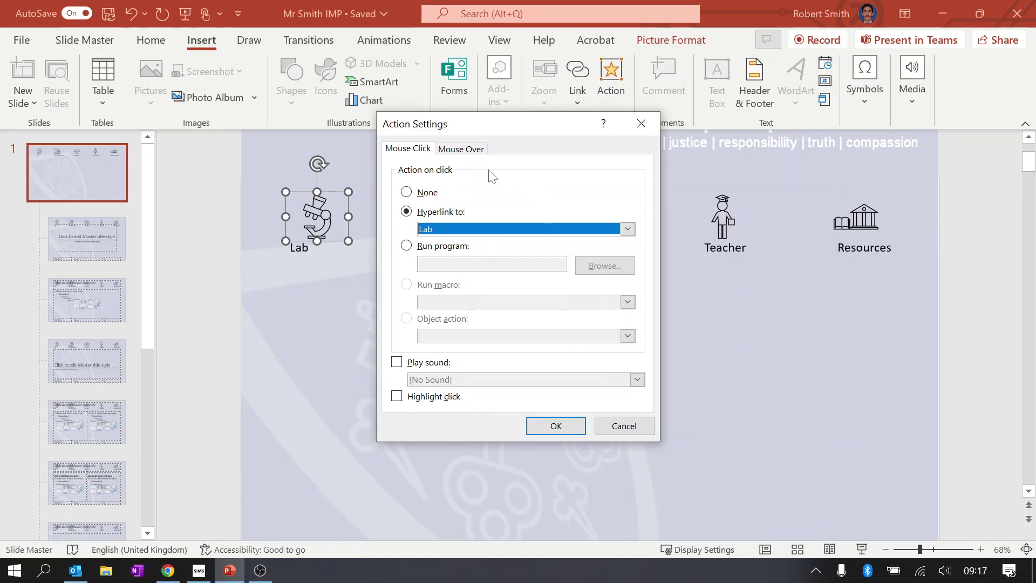
Step: Check the mouse-over settings and apply the Lab hyperlink with OK
left_click(462, 149)
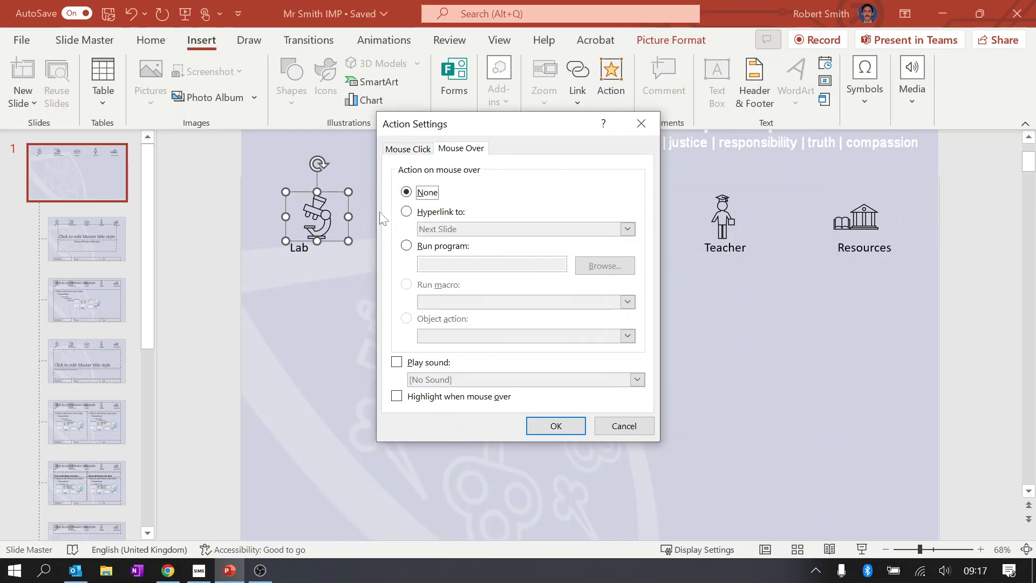
left_click(422, 151)
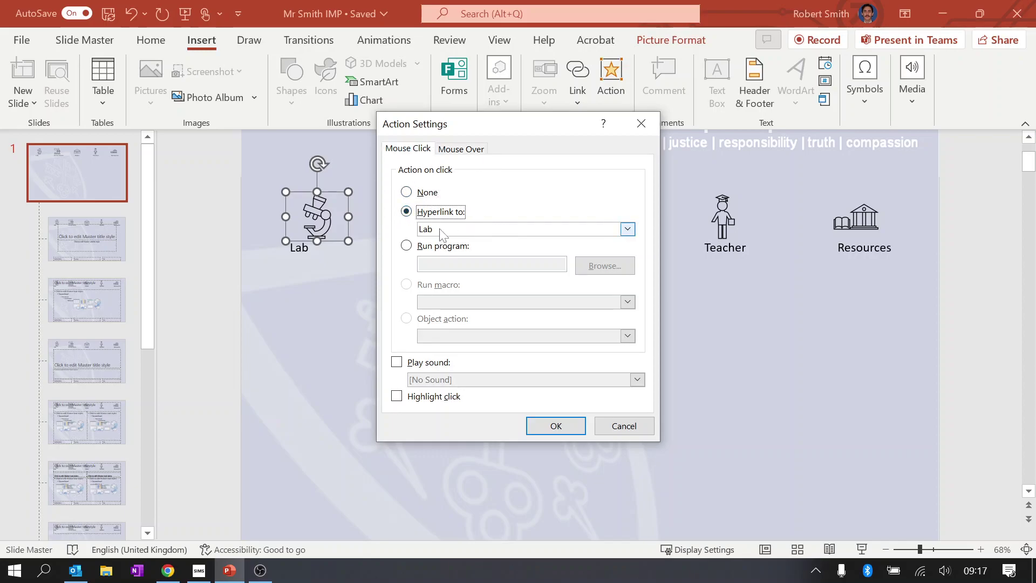
left_click(556, 426)
left_click(558, 430)
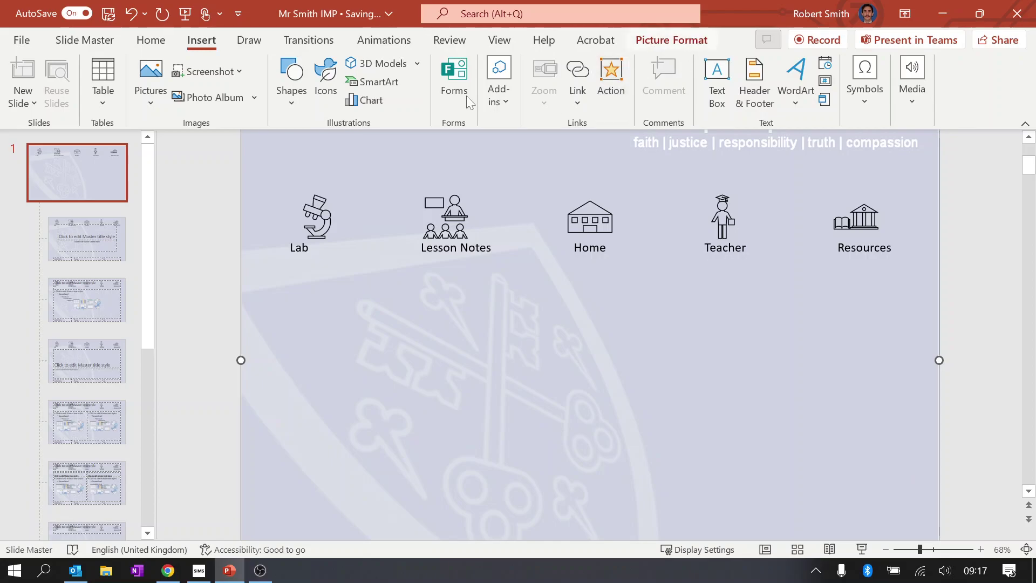
Step: Close Master View and return to the Home slide in normal view
left_click(182, 161)
left_click(86, 41)
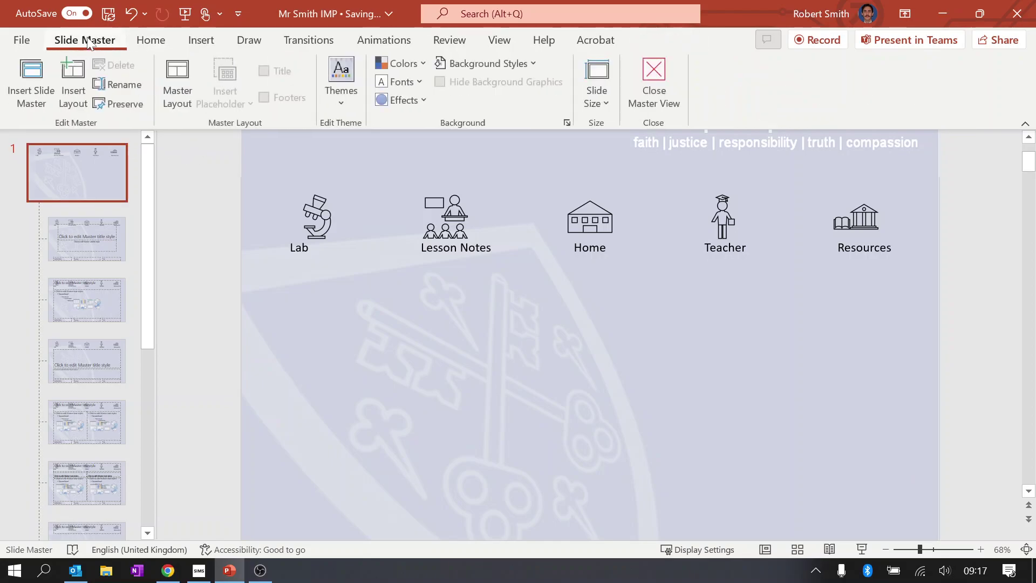
left_click(655, 86)
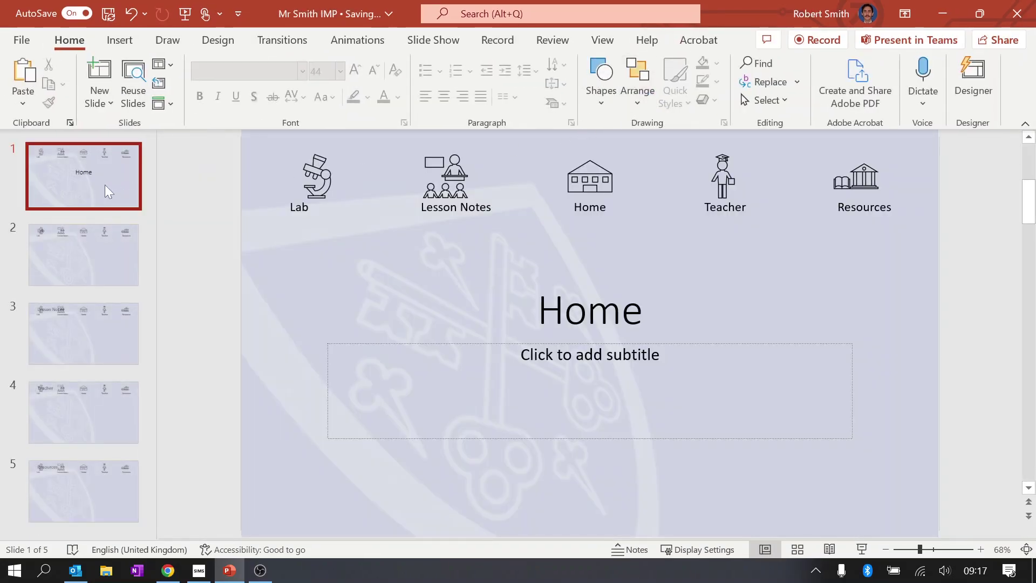
left_click(107, 190)
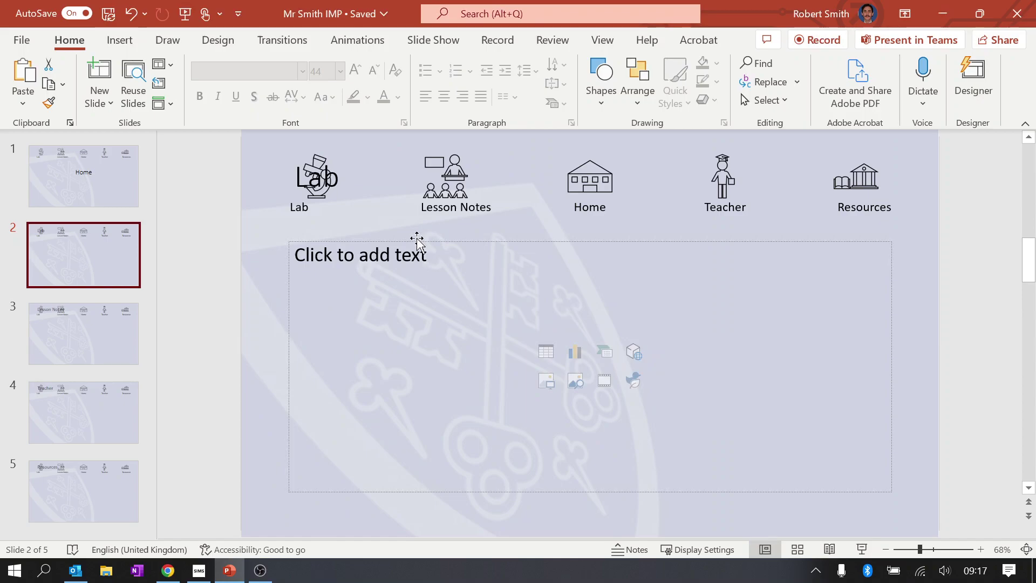
left_click(117, 176)
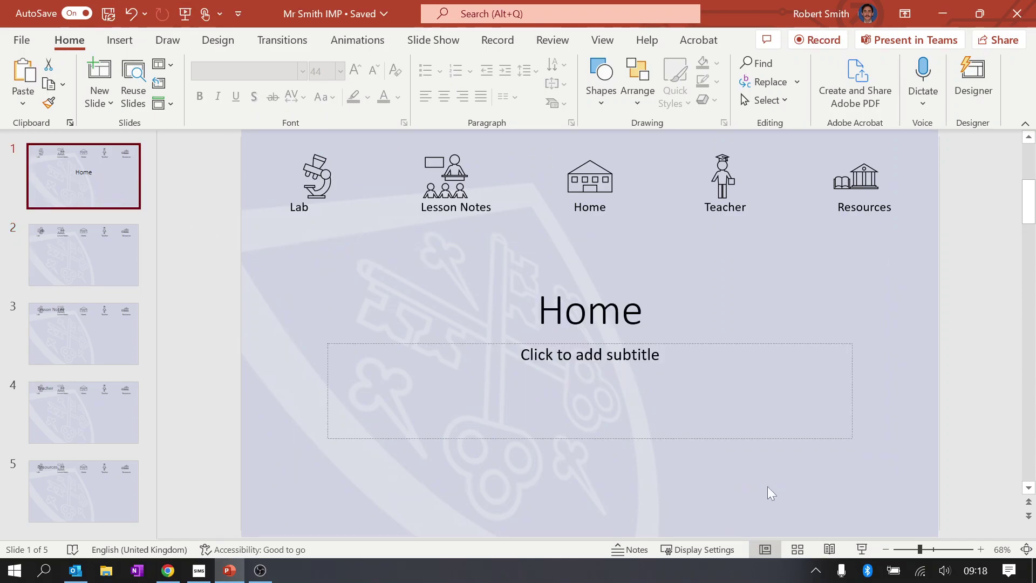
Step: Open the Save a Copy file-type list and snip it, showing PowerPoint Show (*.ppsx)
left_click(21, 39)
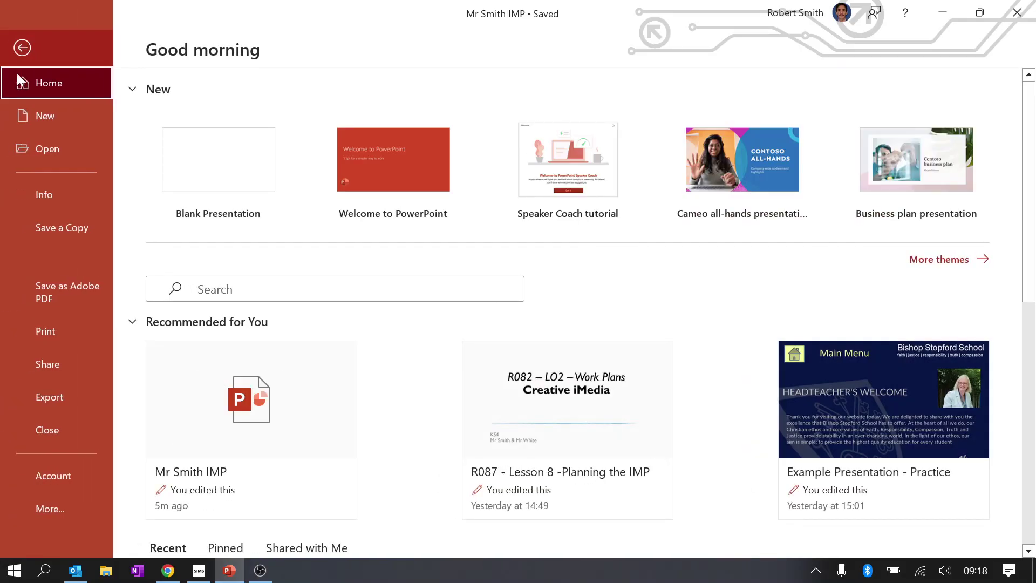
left_click(35, 220)
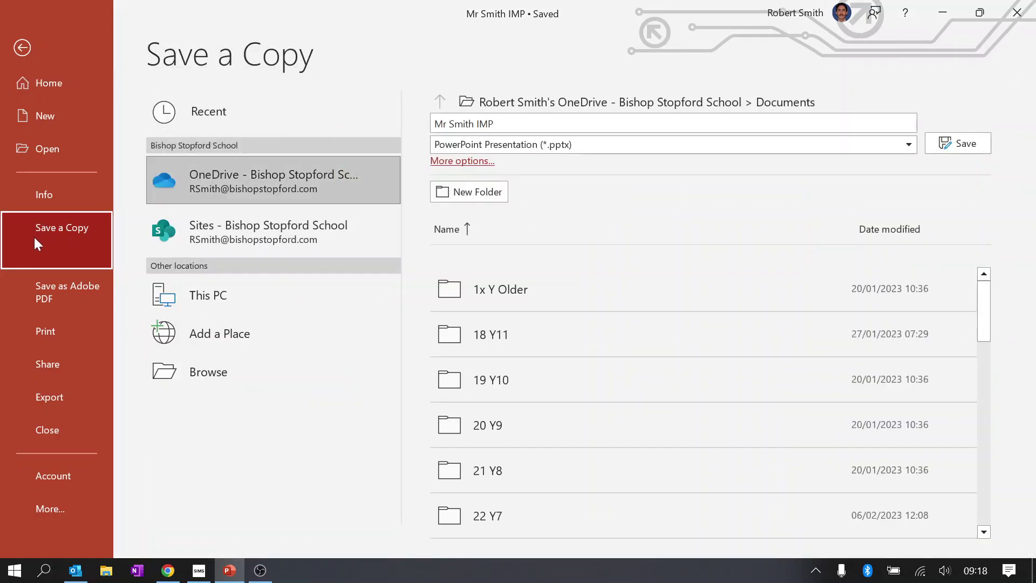
left_click(596, 146)
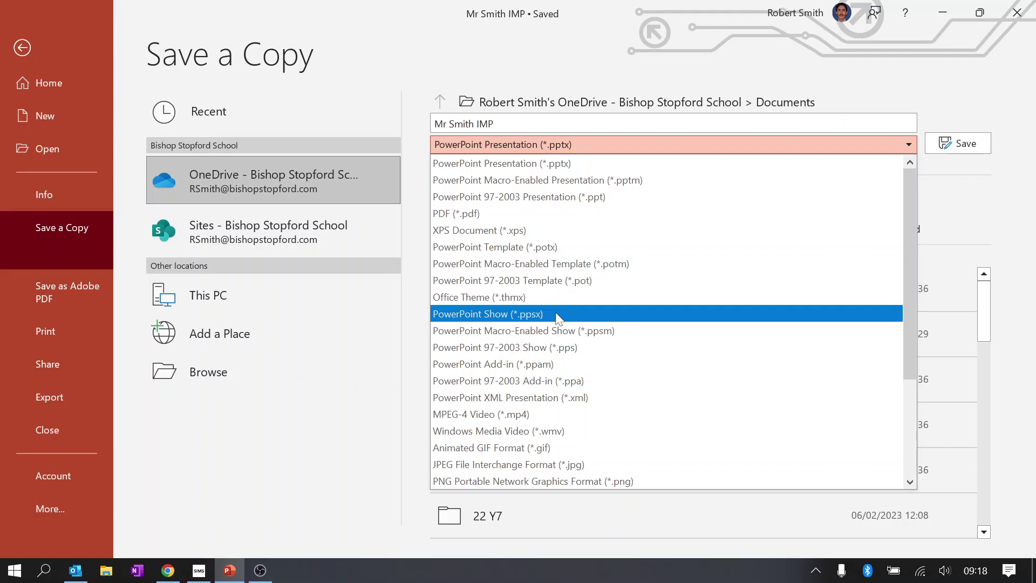
key("super+shift+s")
left_click_drag(296, 0, 936, 440)
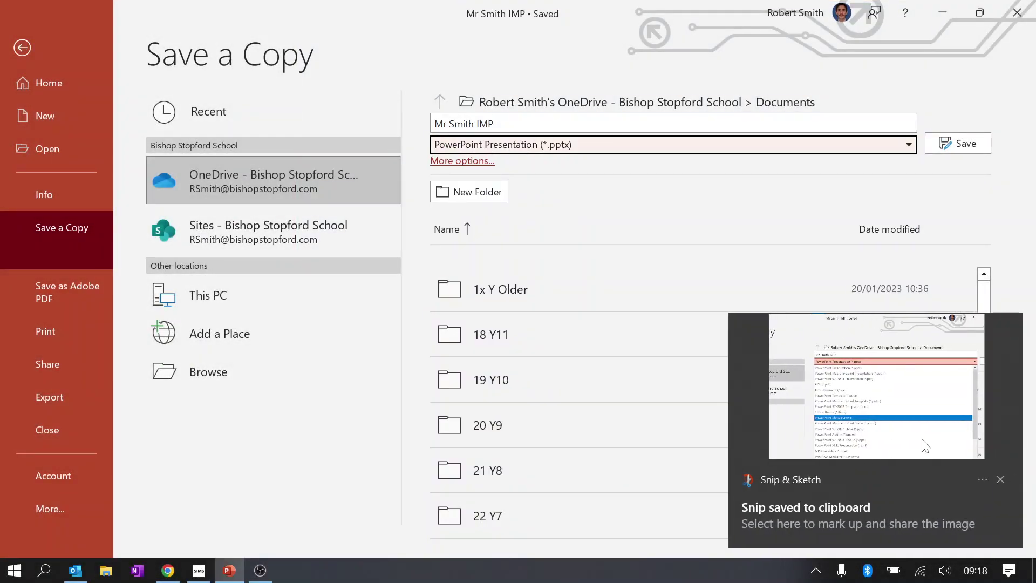
Step: Return to slide 2 (Lab), click into its body placeholder, and dismiss the snip notification
left_click(22, 48)
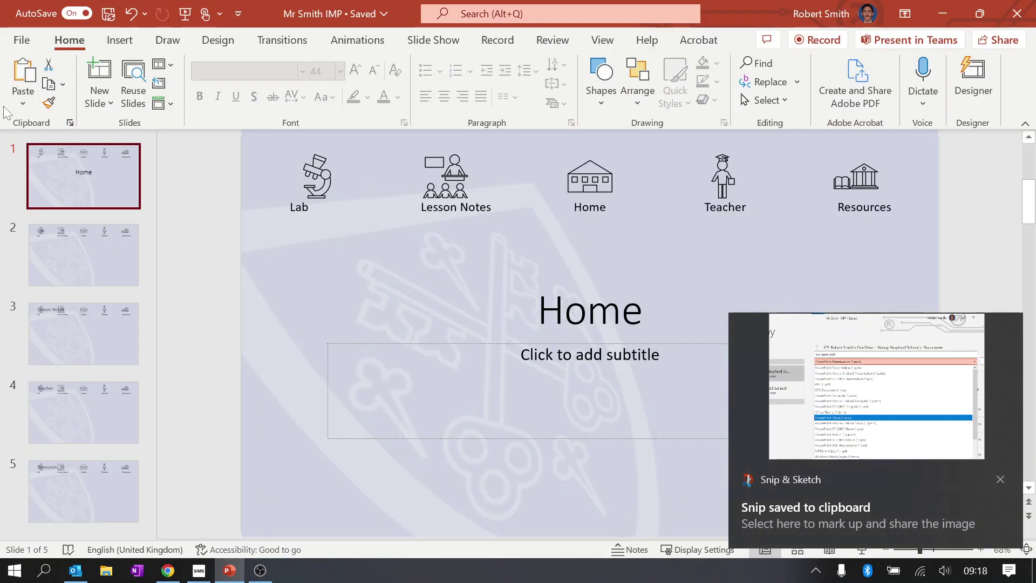
left_click(51, 234)
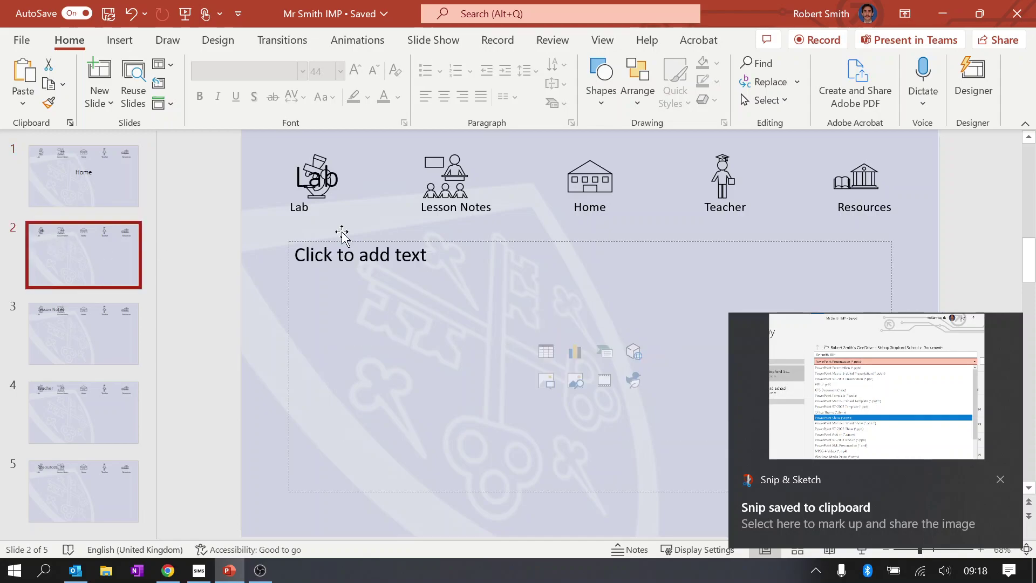
left_click(540, 253)
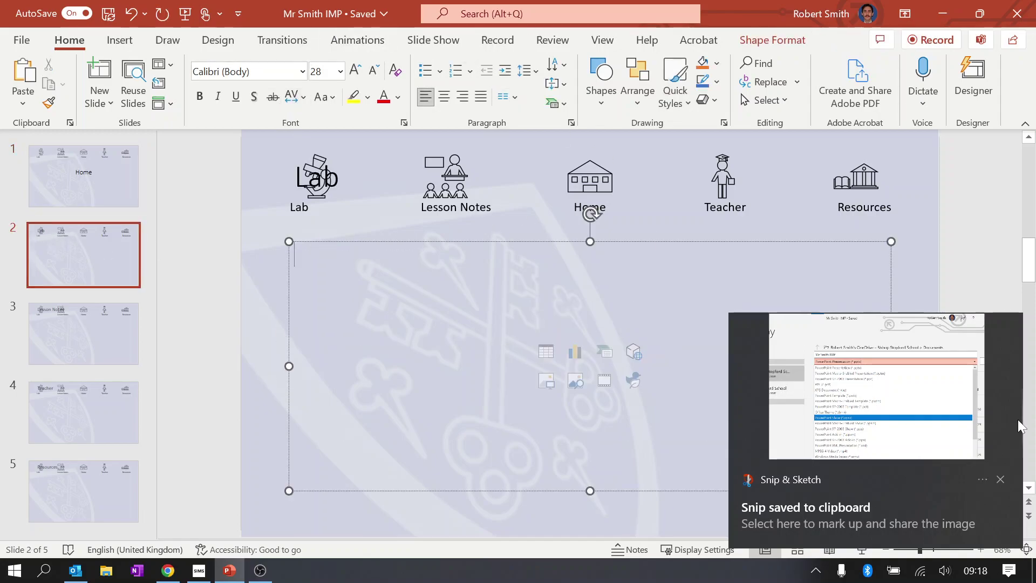
left_click(1001, 479)
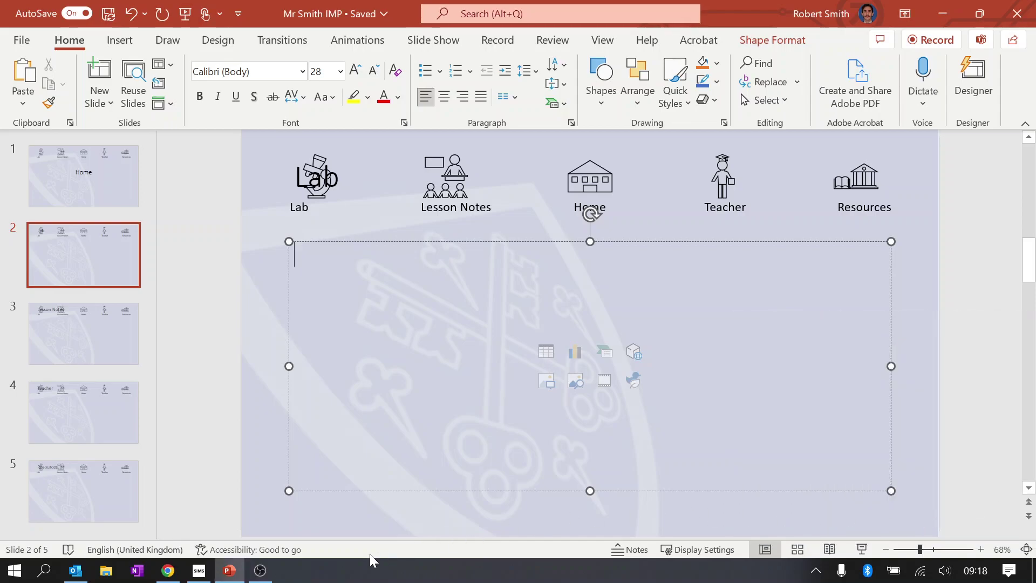